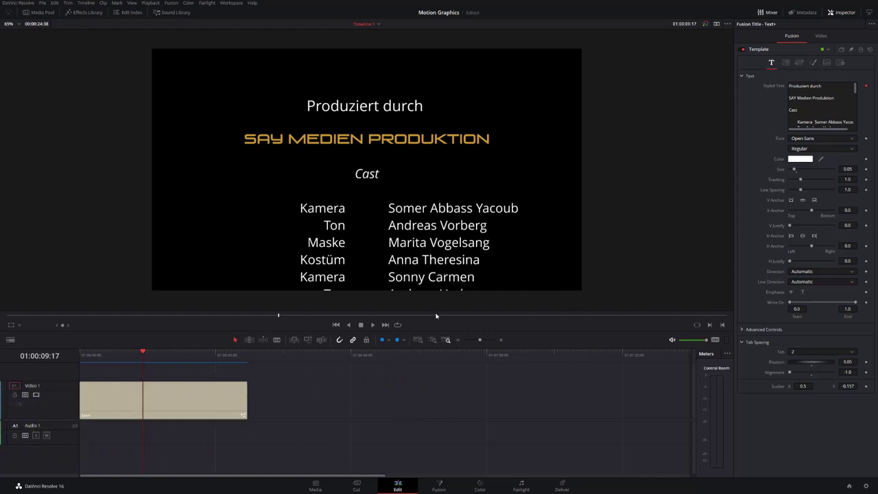
- Preview the credits roll with Scroller Y, then move the credits clip far later on Video 1
{"action": "left_click", "coordinate": [233, 403]}
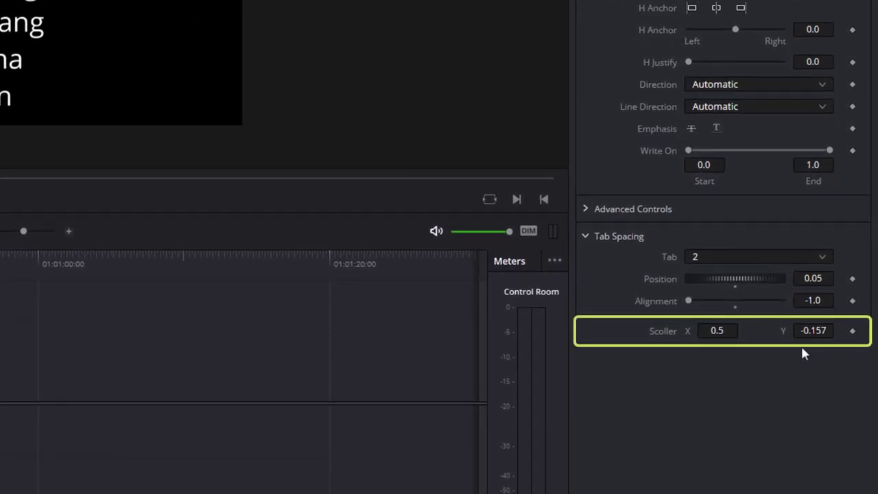
{"action": "left_click_drag", "start_coordinate": [818, 337], "coordinate": [846, 351]}
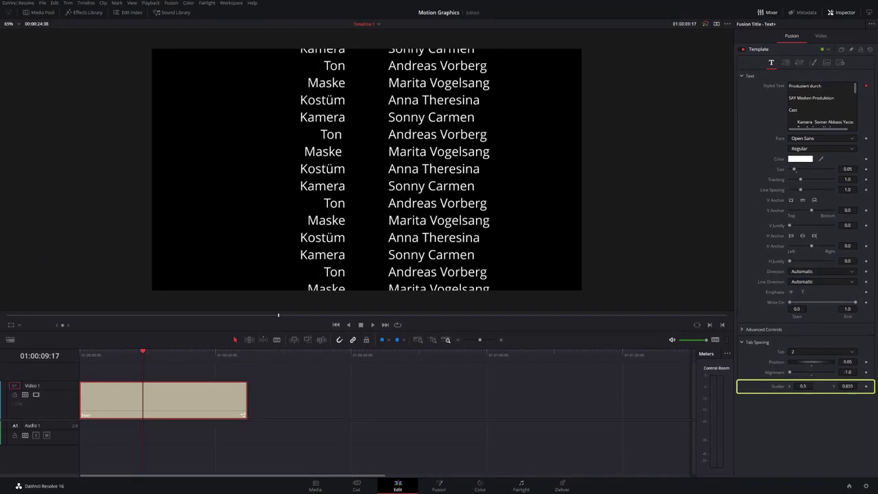
{"action": "left_click_drag", "start_coordinate": [848, 386], "coordinate": [824, 385]}
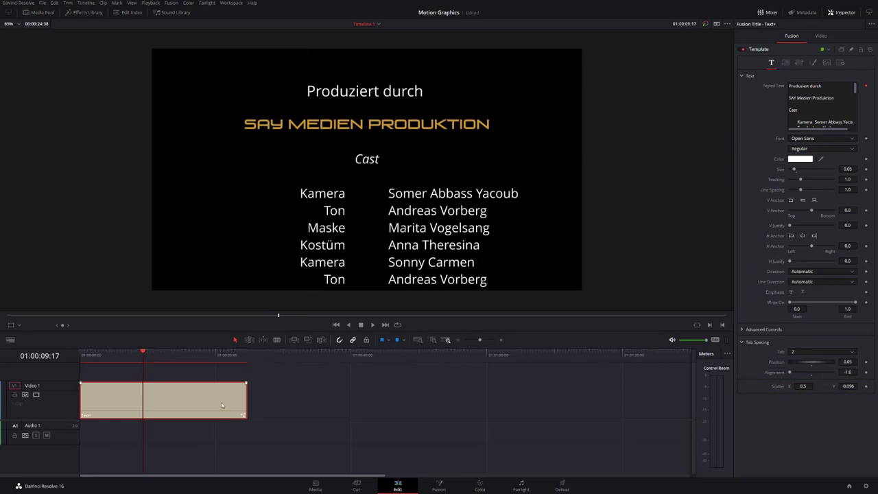
{"action": "left_click_drag", "start_coordinate": [211, 403], "coordinate": [684, 410]}
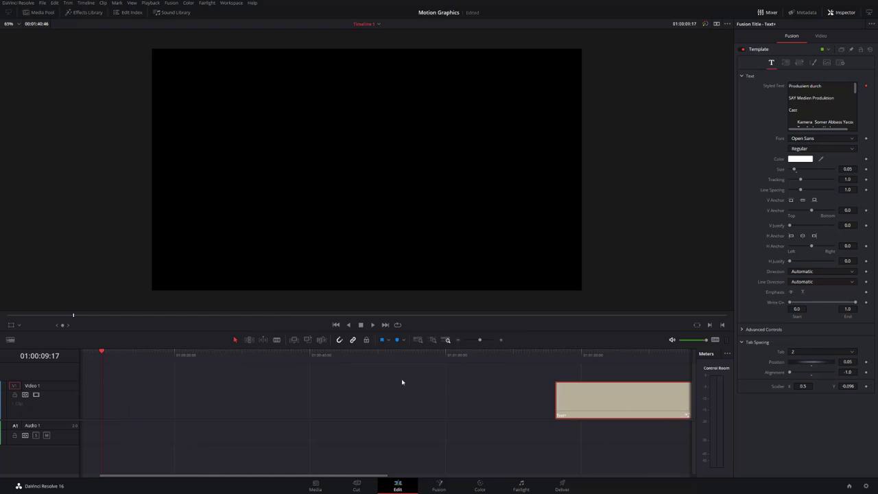
- Place a Text+ title from the Effects Library Titles at the start of Video 1
{"action": "key", "text": "Home"}
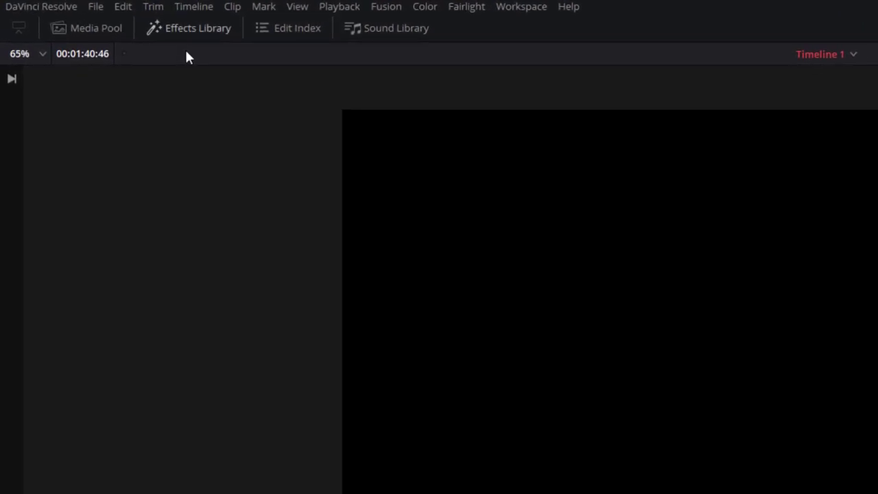
{"action": "left_click", "coordinate": [196, 29]}
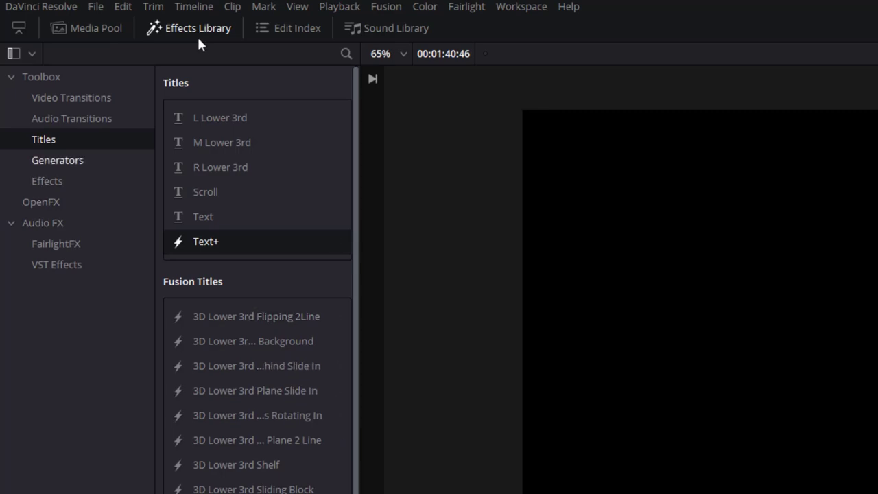
{"action": "left_click_drag", "start_coordinate": [193, 237], "coordinate": [247, 397]}
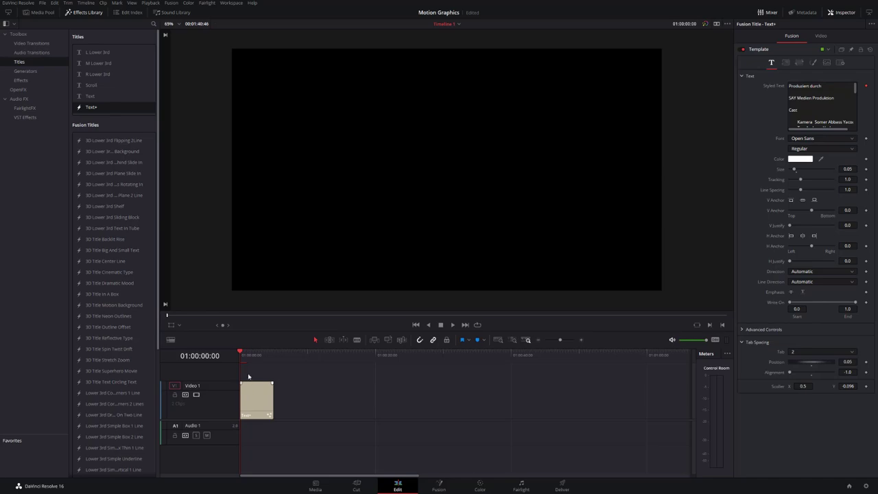
{"action": "left_click_drag", "start_coordinate": [255, 357], "coordinate": [211, 362]}
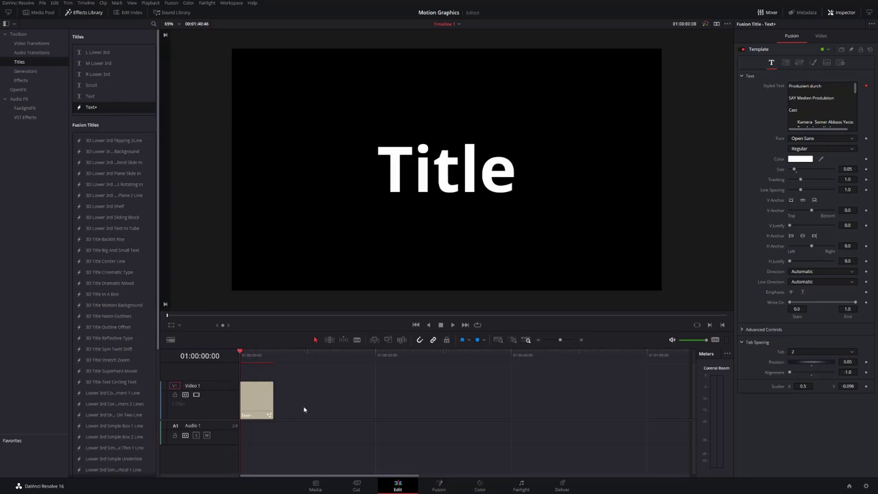
- Extend the Text+ clip to 15 seconds so it ends at 01:00:15:00
{"action": "key", "text": "ctrl+z"}
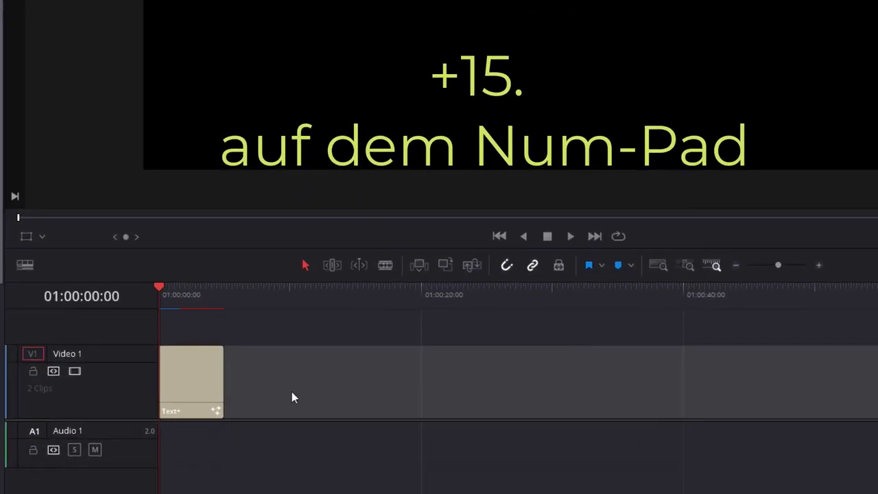
{"action": "type", "text": "+15."}
{"action": "key", "text": "Return"}
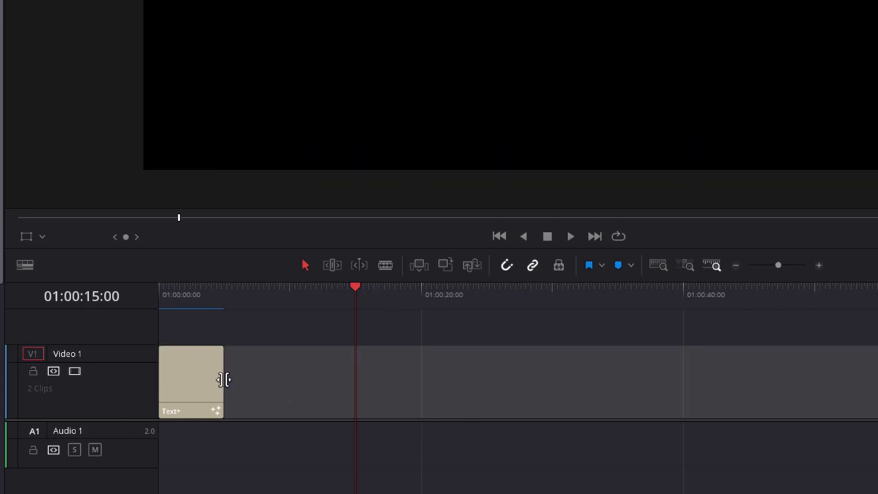
{"action": "left_click_drag", "start_coordinate": [224, 379], "coordinate": [355, 390]}
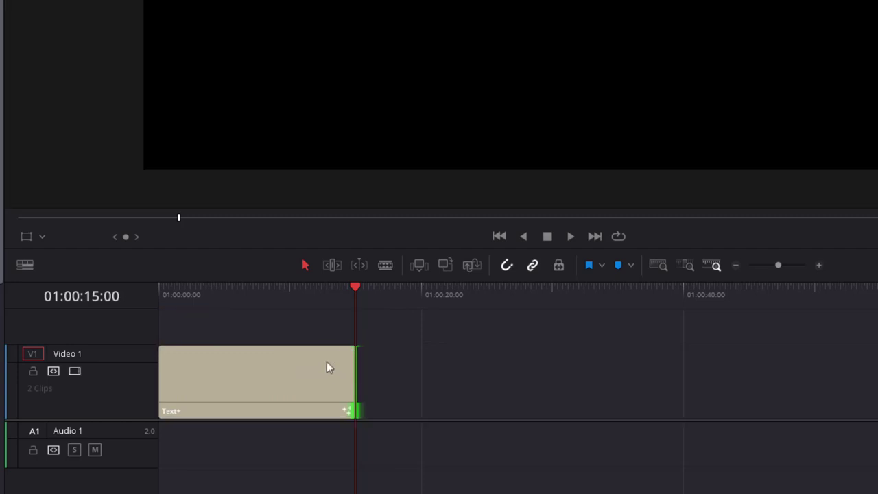
{"action": "left_click_drag", "start_coordinate": [260, 296], "coordinate": [231, 298]}
{"action": "left_click", "coordinate": [264, 374]}
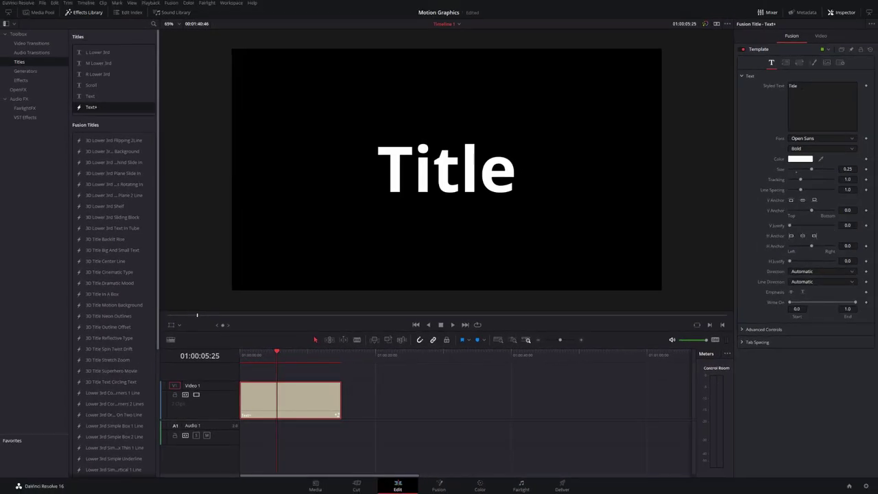
- Replace the default text with 'Produziert durch' and 'SAY Medien Produktion' on separate lines
{"action": "double_click", "coordinate": [795, 86]}
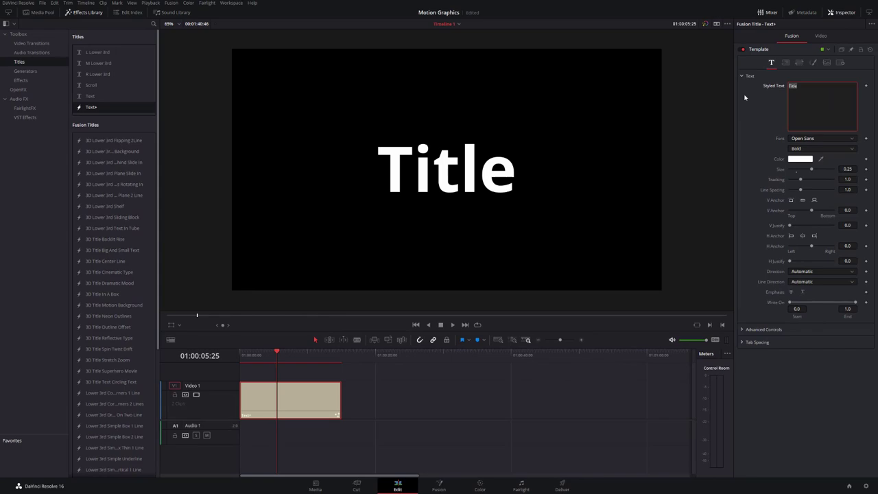
{"action": "type", "text": "Pr"}
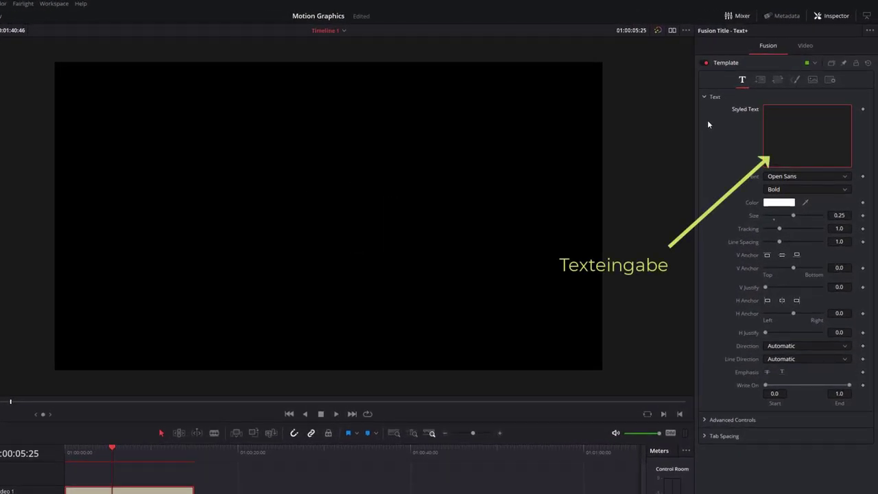
{"action": "type", "text": "od"}
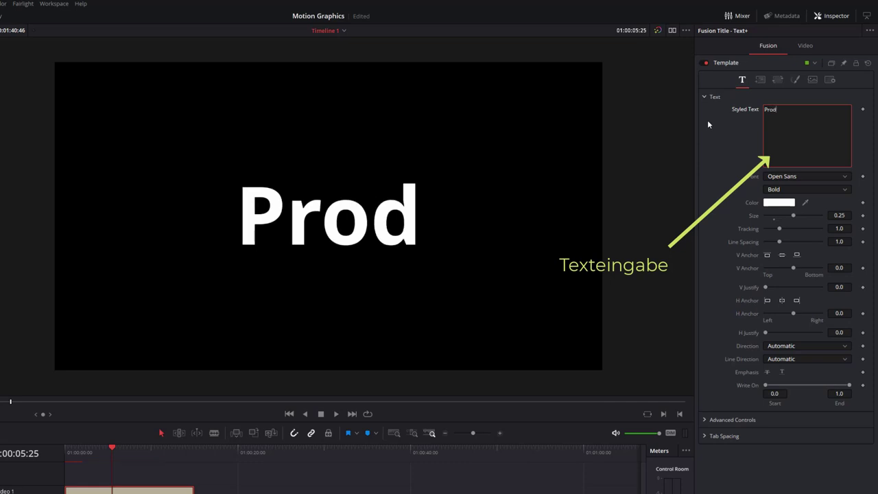
{"action": "type", "text": "uziert durch"}
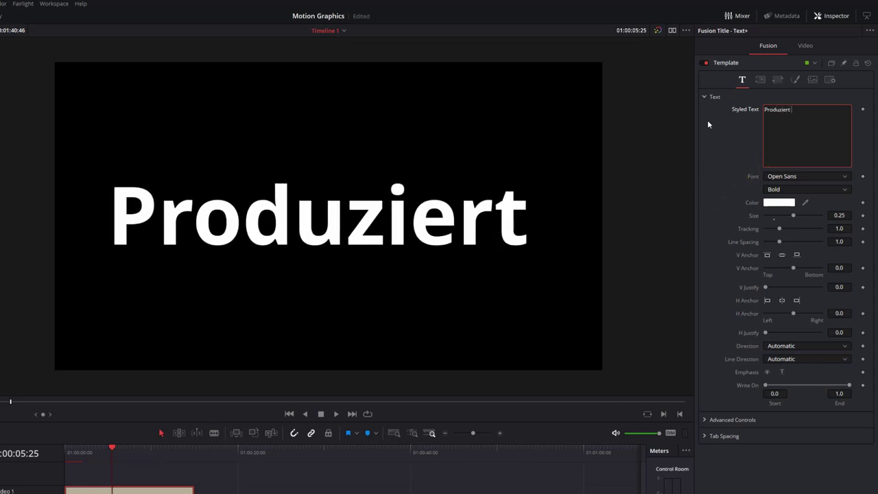
{"action": "key", "text": "Return"}
{"action": "key", "text": "Return"}
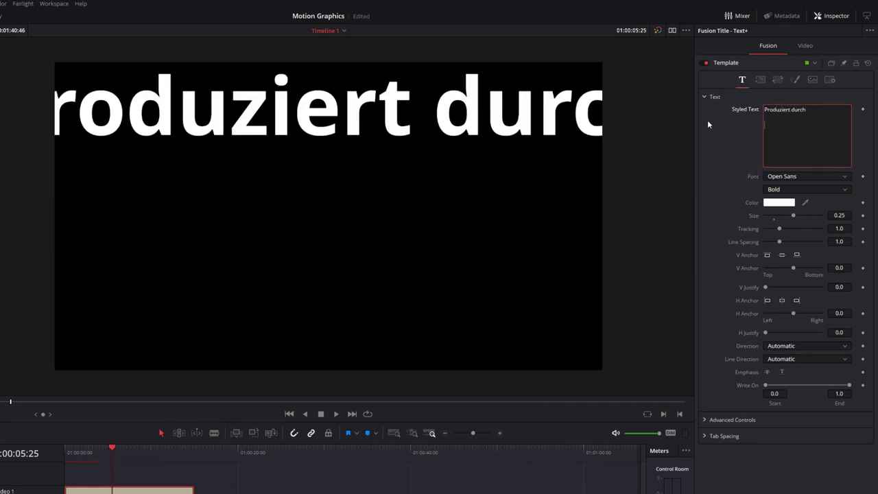
{"action": "type", "text": "SAY Medien Produktion"}
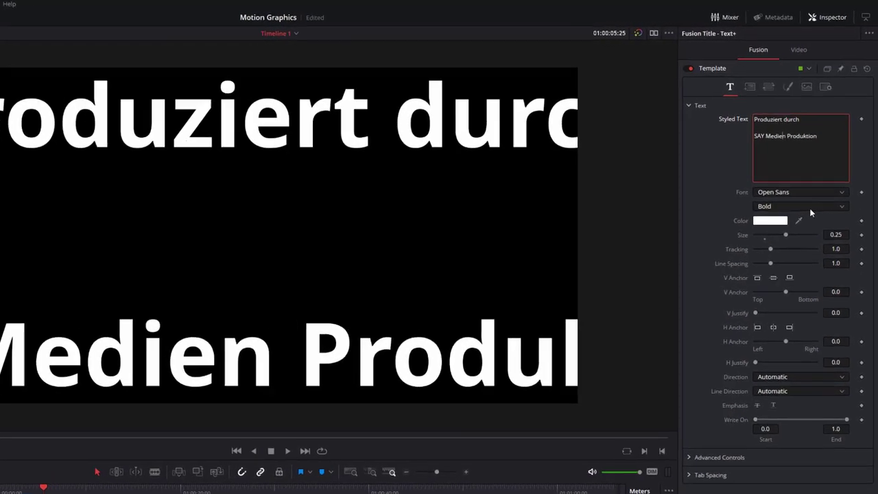
- Set the title text to Regular weight at size 0.05
{"action": "left_click", "coordinate": [815, 190]}
{"action": "left_click", "coordinate": [795, 402]}
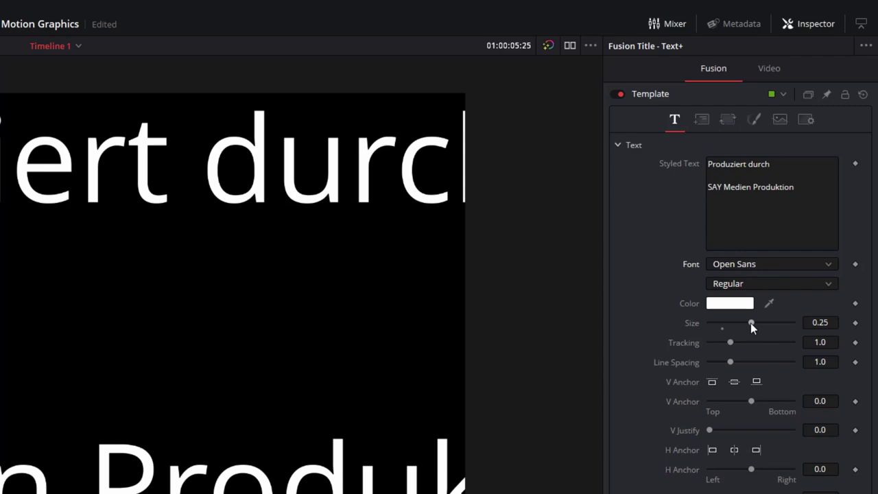
{"action": "left_click_drag", "start_coordinate": [751, 323], "coordinate": [727, 323]}
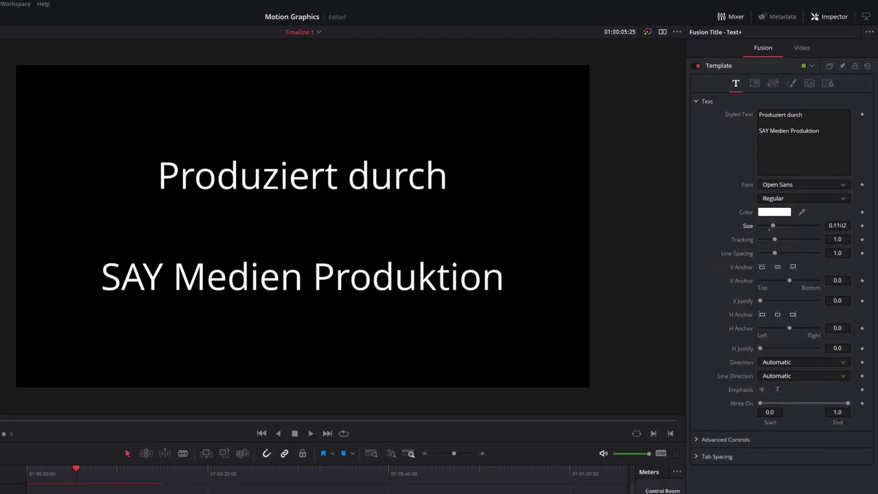
{"action": "left_click", "coordinate": [837, 225]}
{"action": "key", "text": "ctrl+a"}
{"action": "type", "text": "0.05"}
{"action": "key", "text": "Tab"}
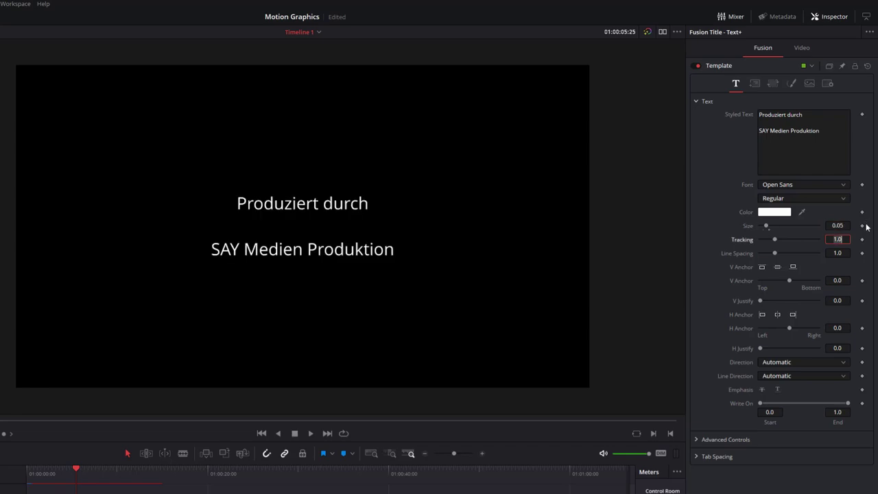
{"action": "left_click", "coordinate": [827, 130]}
- Add blank lines and a 'Regie' credit tab-separated from the director's name
{"action": "key", "text": "Return"}
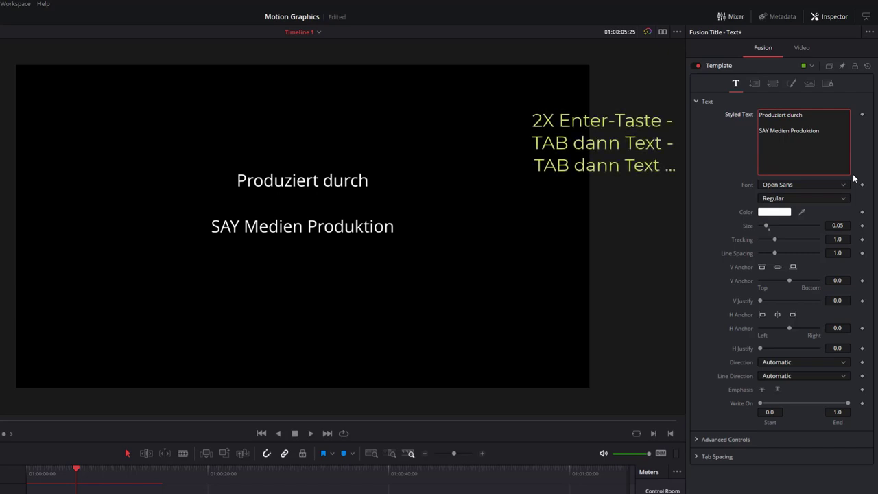
{"action": "key", "text": "Return"}
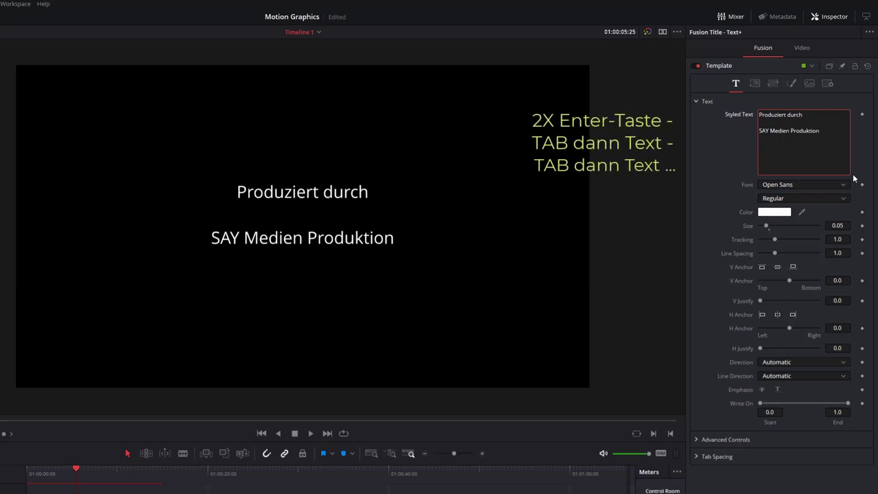
{"action": "type", "text": "Rei"}
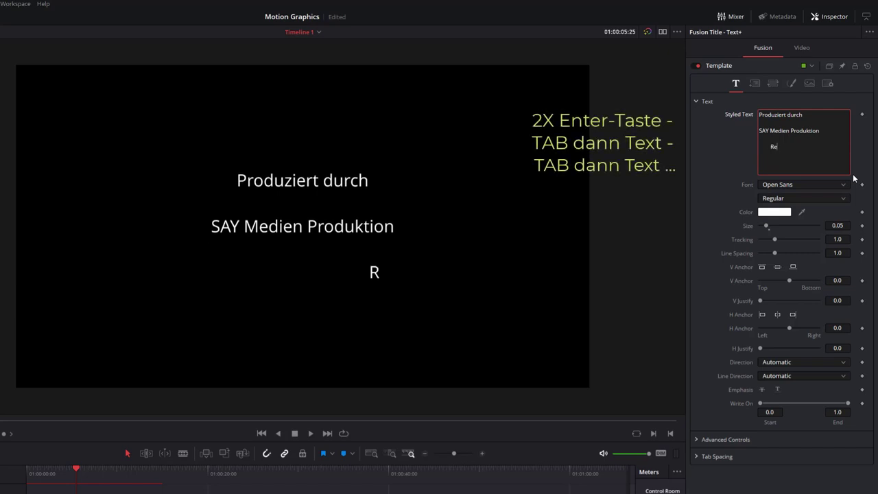
{"action": "key", "text": "BackSpace"}
{"action": "key", "text": "BackSpace"}
{"action": "type", "text": "egie"}
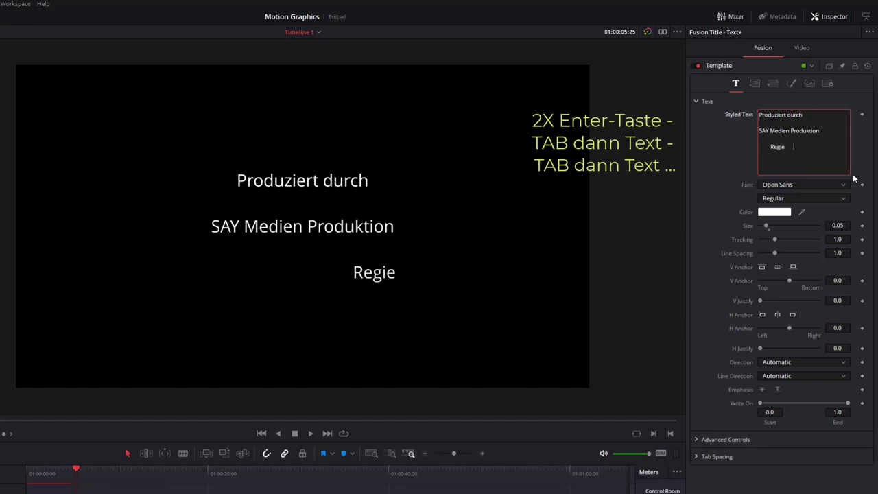
{"action": "key", "text": "Tab"}
{"action": "type", "text": "Ande"}
{"action": "key", "text": "BackSpace"}
{"action": "type", "text": "reas"}
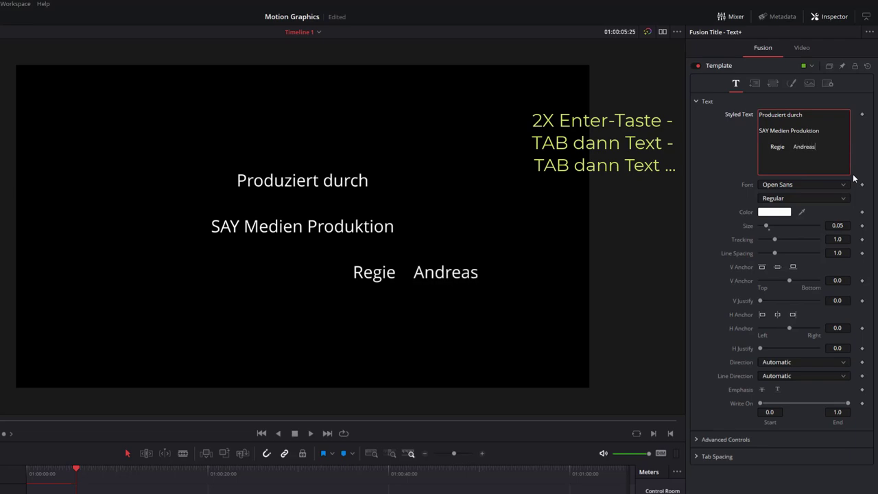
{"action": "type", "text": " Haben"}
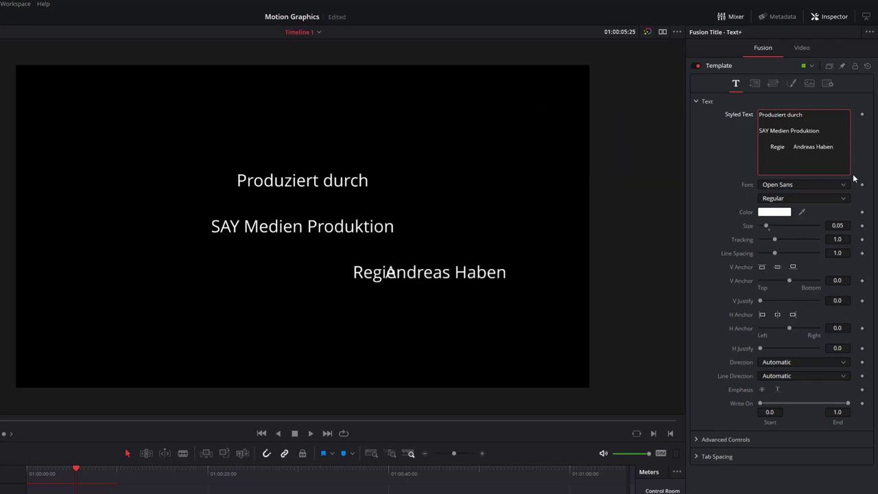
{"action": "type", "text": "ichts"}
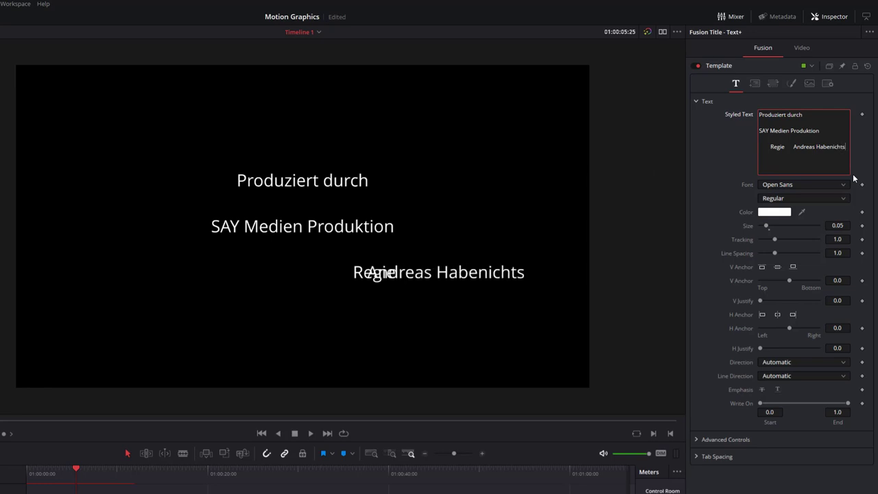
{"action": "key", "text": "Return"}
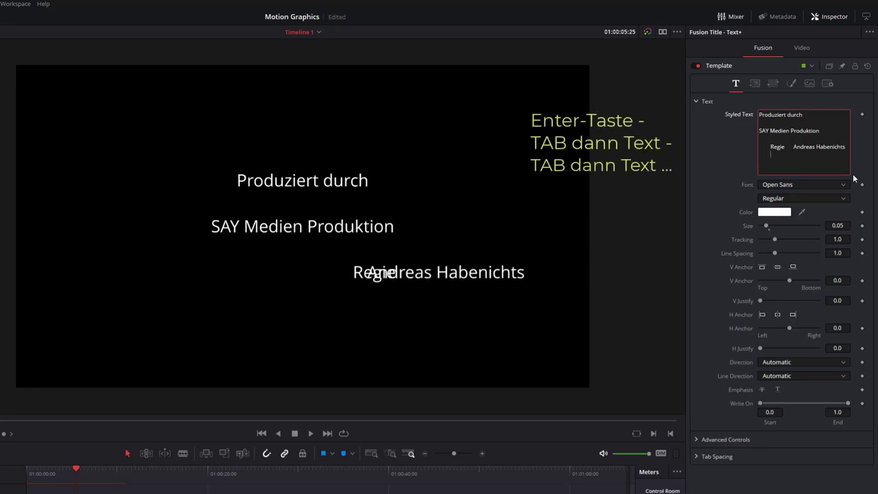
- Add the 'Produzent' credit with the producer's name, followed by empty lines
{"action": "key", "text": "Tab"}
{"action": "type", "text": "Pr"}
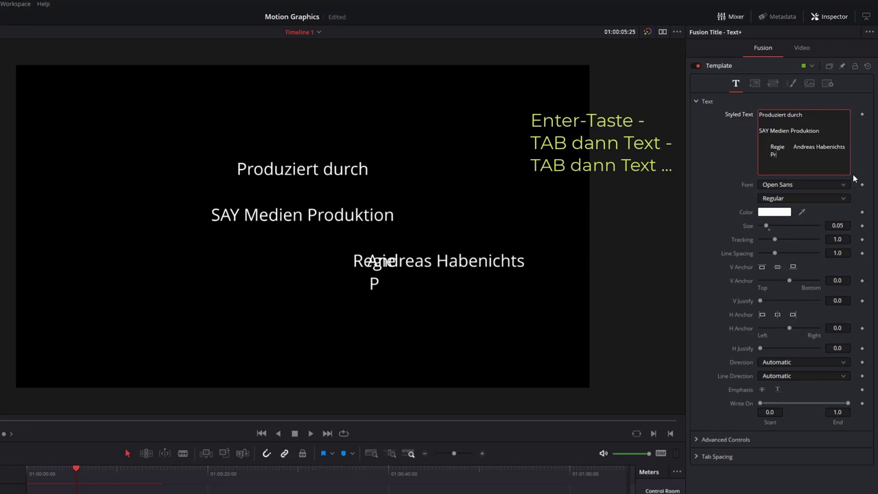
{"action": "type", "text": "oduz"}
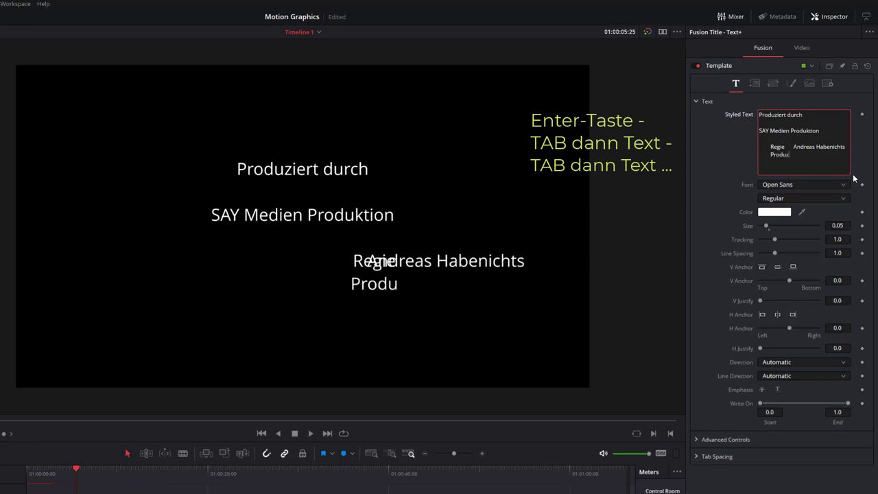
{"action": "type", "text": "ent\t"}
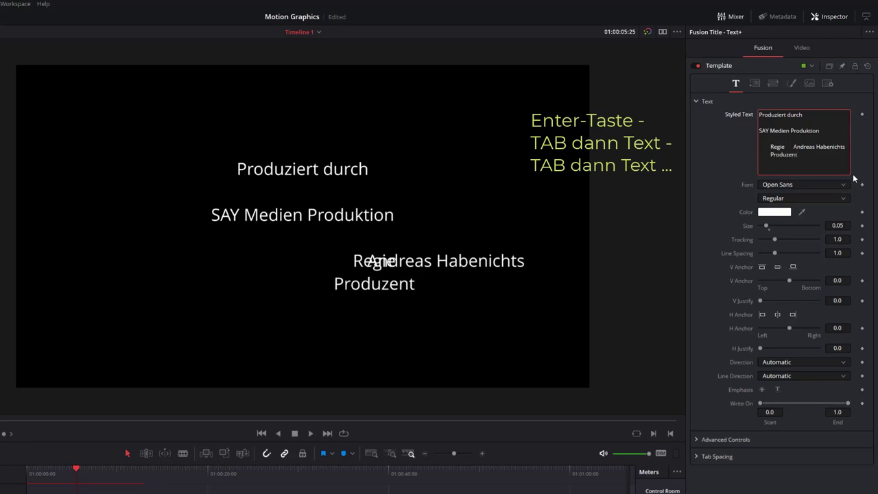
{"action": "type", "text": "Georg G"}
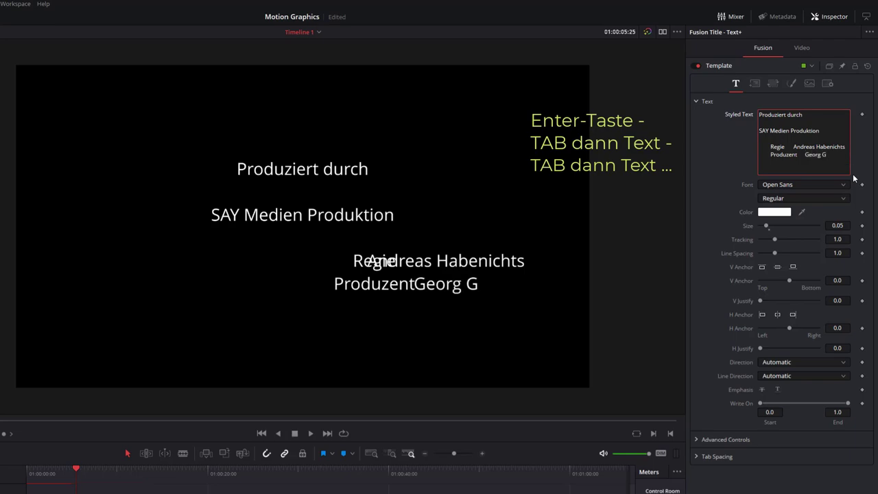
{"action": "type", "text": "eizig"}
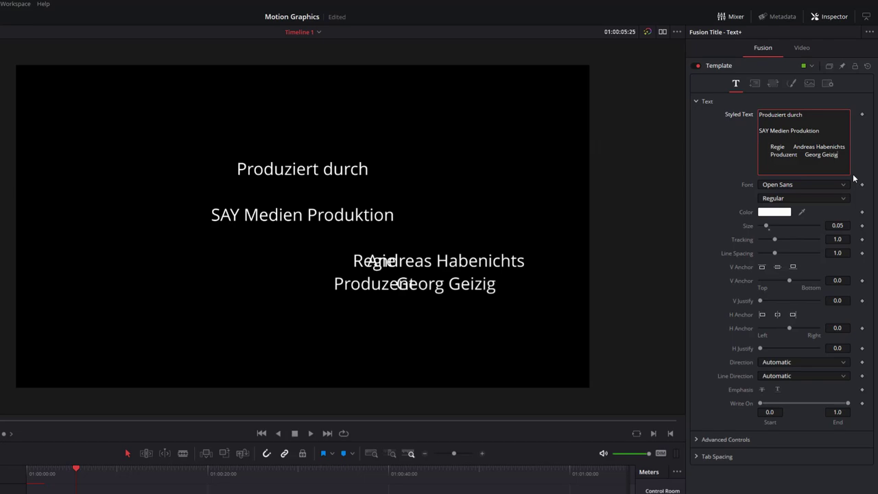
{"action": "key", "text": "Return"}
{"action": "key", "text": "Return"}
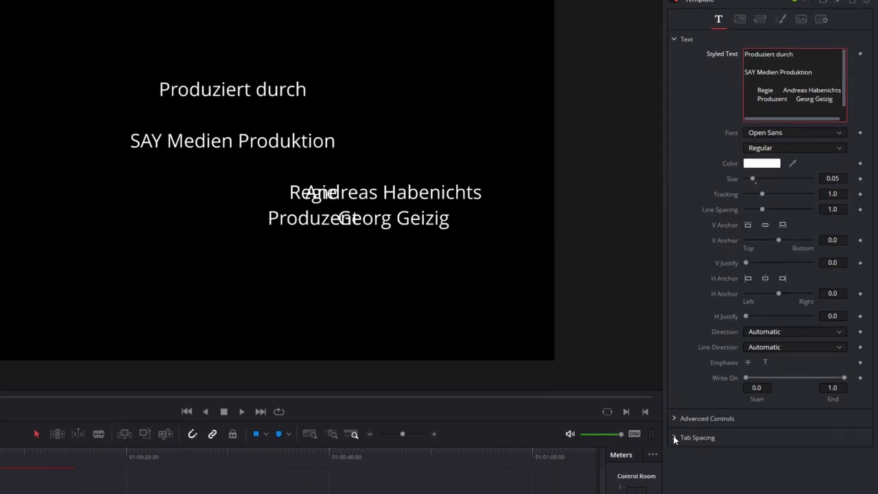
- Set Tab 1 to Alignment 1.0 and Position -0.05 under Tab Spacing
{"action": "left_click", "coordinate": [663, 429]}
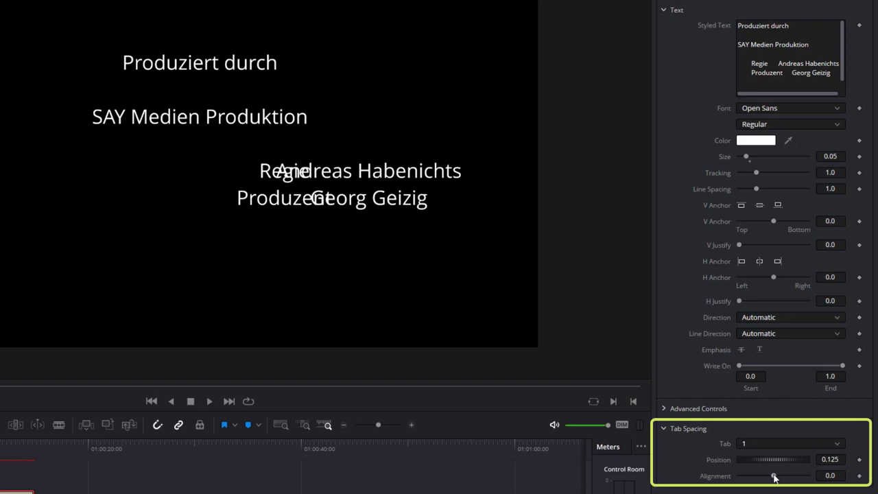
{"action": "left_click_drag", "start_coordinate": [774, 477], "coordinate": [808, 476]}
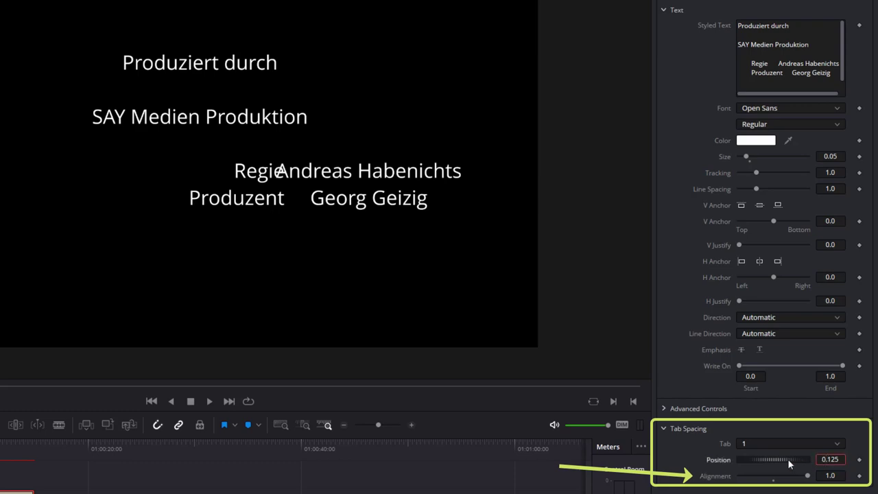
{"action": "mouse_move", "coordinate": [788, 459]}
{"action": "left_mouse_down"}
{"action": "mouse_move", "coordinate": [757, 454]}
{"action": "mouse_move", "coordinate": [777, 458]}
{"action": "mouse_move", "coordinate": [772, 462]}
{"action": "left_mouse_up"}
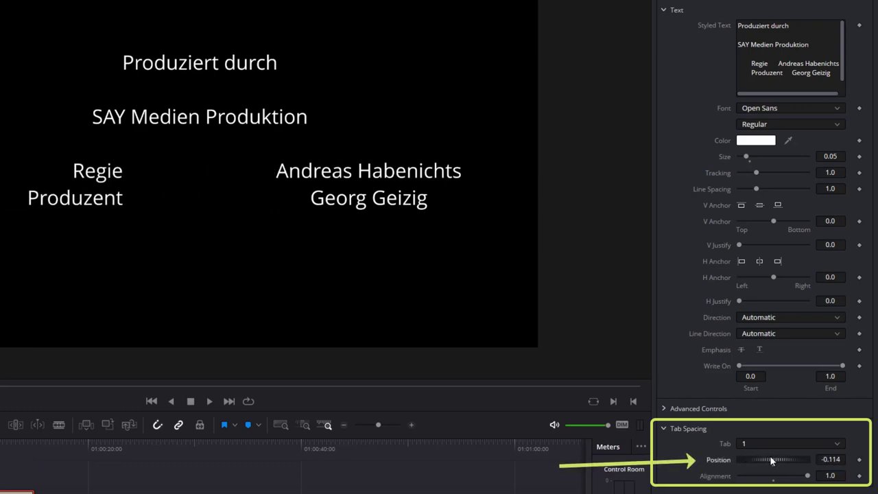
{"action": "left_click", "coordinate": [825, 459]}
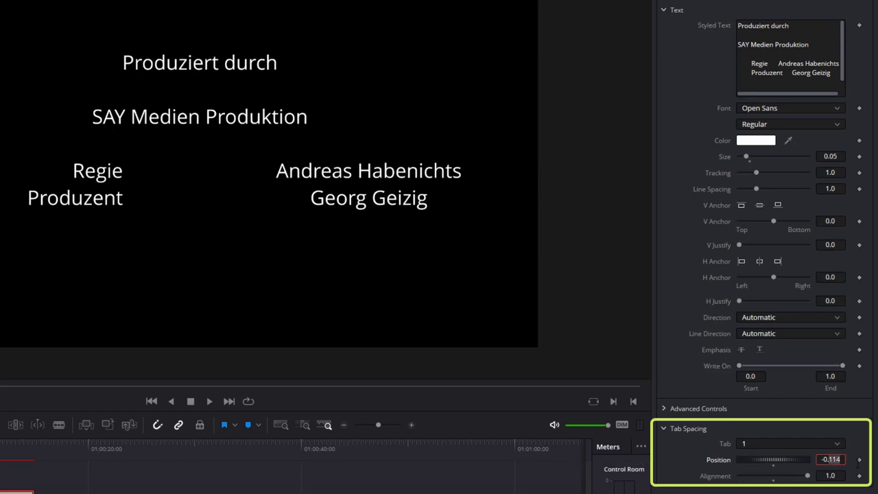
{"action": "key", "text": "BackSpace"}
{"action": "key", "text": "BackSpace"}
{"action": "key", "text": "BackSpace"}
{"action": "type", "text": "05"}
{"action": "key", "text": "Tab"}
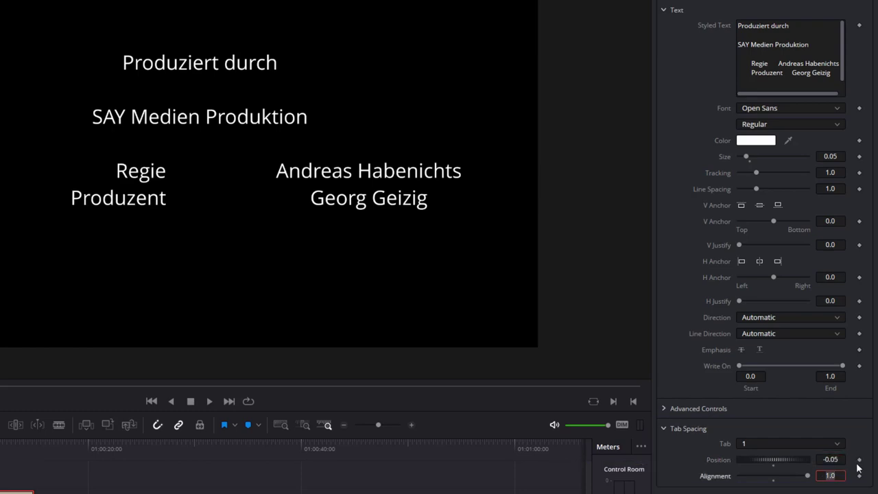
- Set Tab 2 to Alignment -1.0 and Position 0.05
{"action": "left_click", "coordinate": [817, 444]}
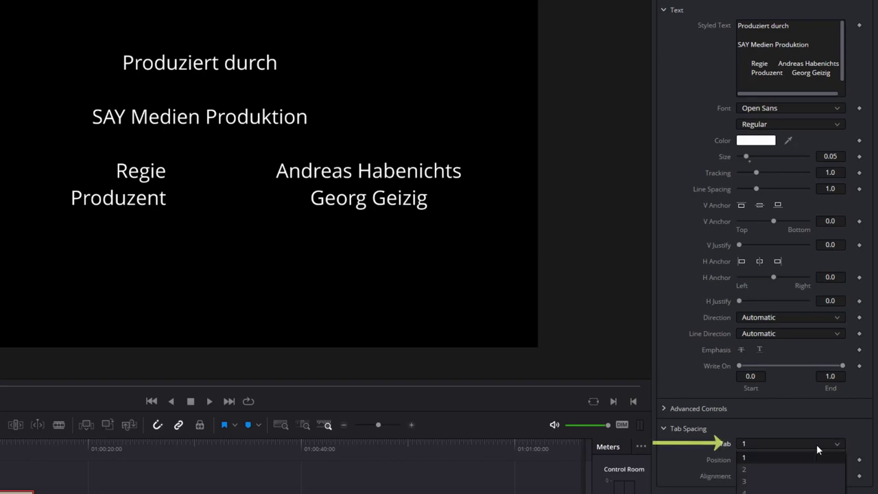
{"action": "left_click", "coordinate": [772, 476]}
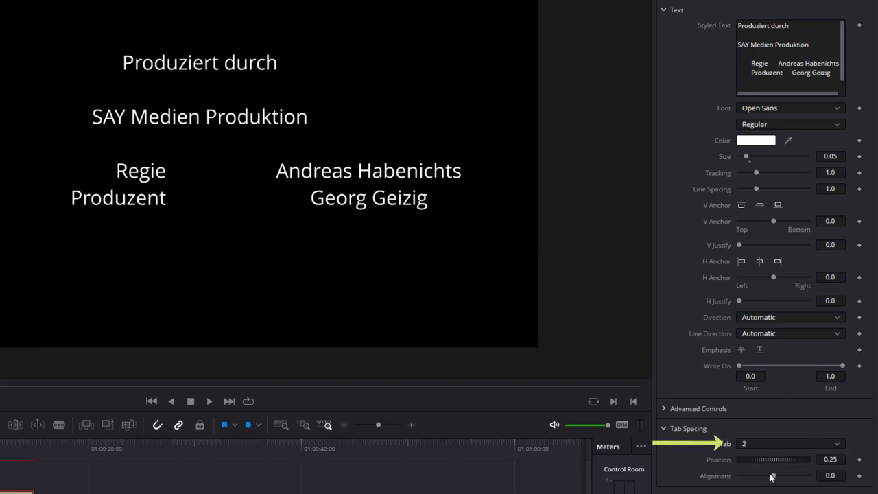
{"action": "left_click_drag", "start_coordinate": [776, 478], "coordinate": [726, 480]}
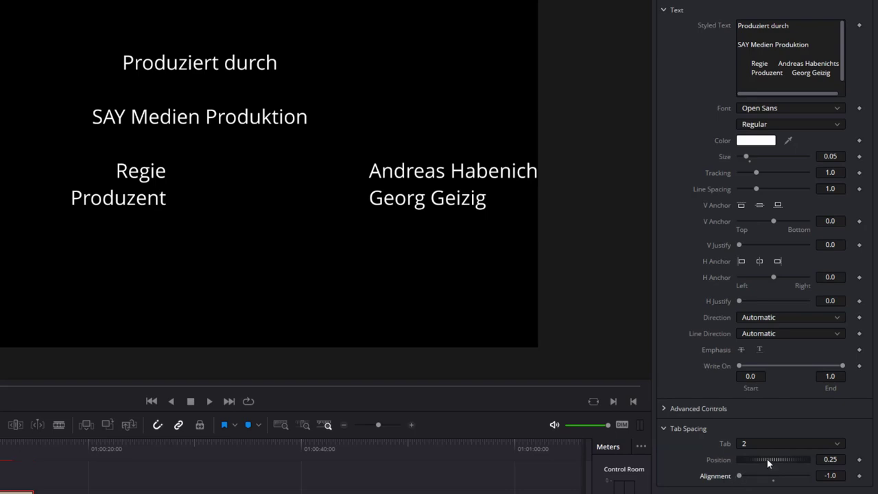
{"action": "left_click", "coordinate": [767, 459]}
{"action": "left_click", "coordinate": [830, 460]}
{"action": "type", "text": "0.05"}
{"action": "key", "text": "Return"}
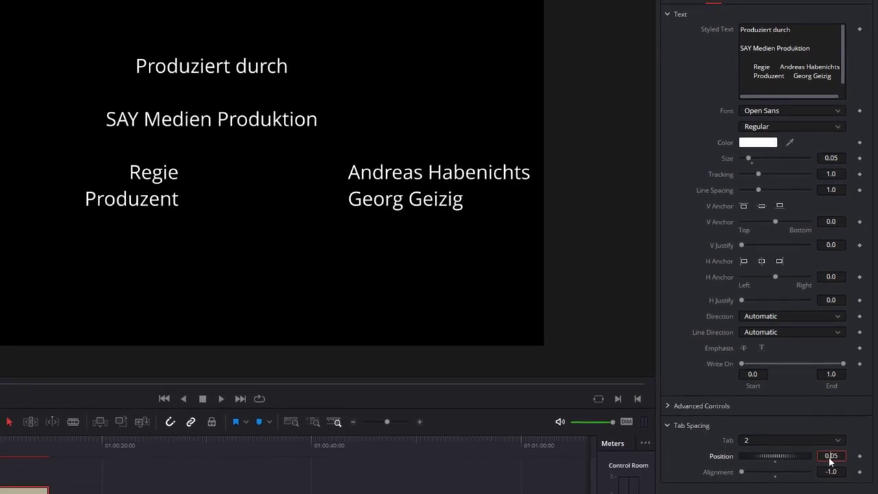
{"action": "key", "text": "Tab"}
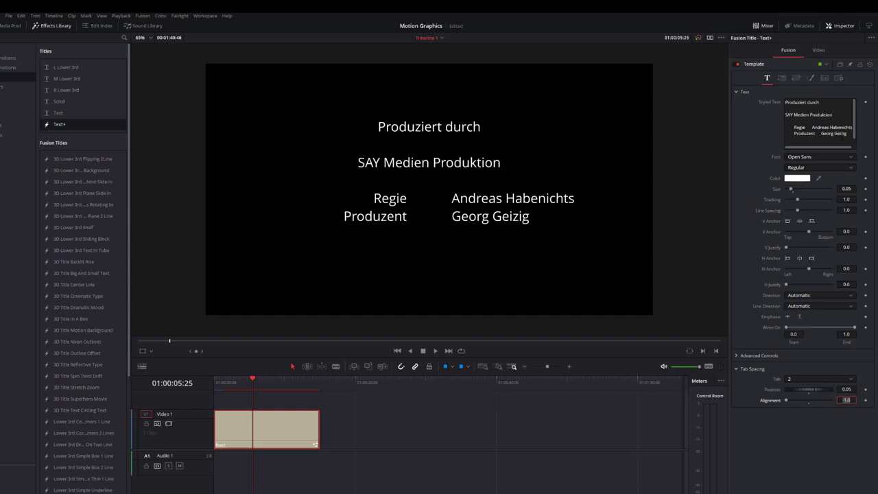
- Paste the copied Casting List.doc cast list on a new line at the end of Styled Text
{"action": "key", "text": "alt+Tab"}
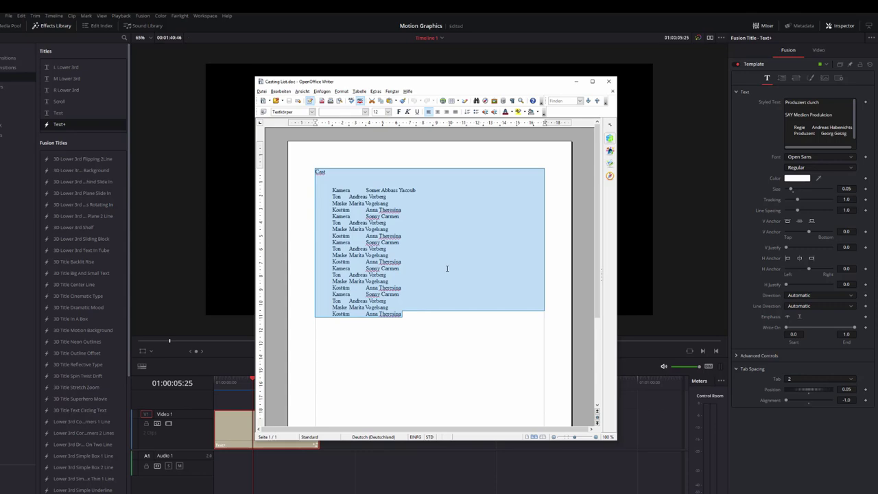
{"action": "left_click", "coordinate": [575, 81]}
{"action": "left_click", "coordinate": [854, 140]}
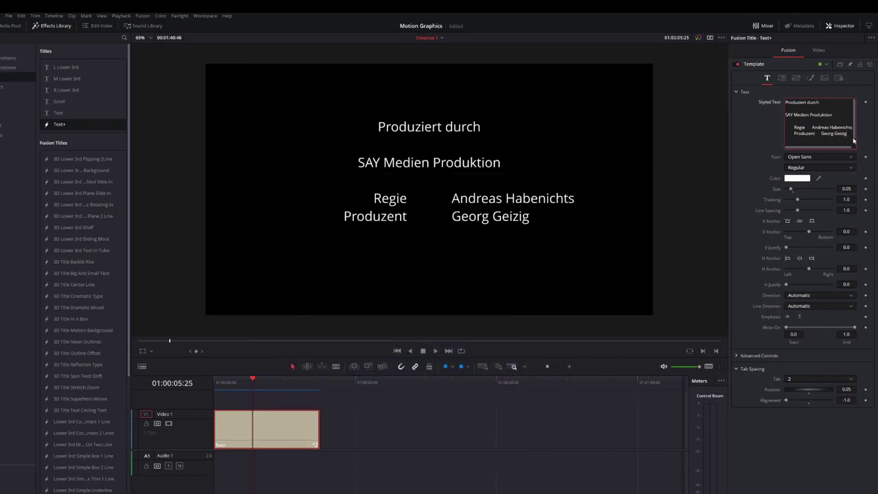
{"action": "key", "text": "Return"}
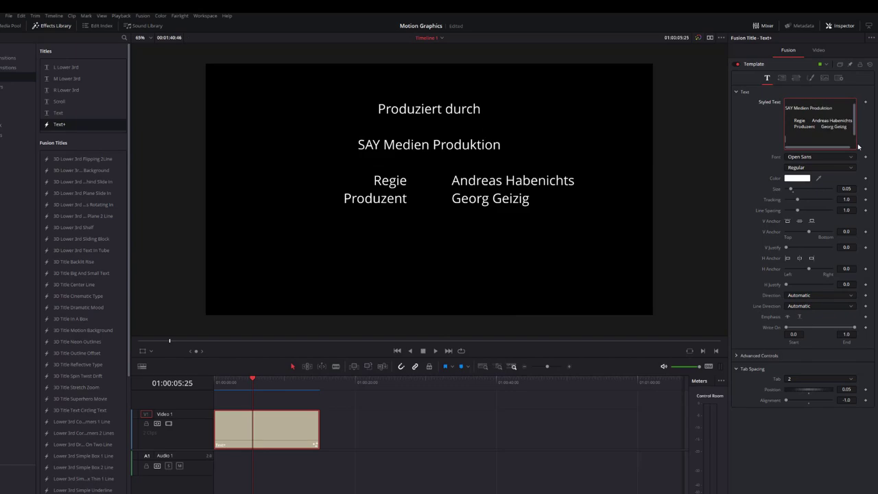
{"action": "key", "text": "ctrl+v"}
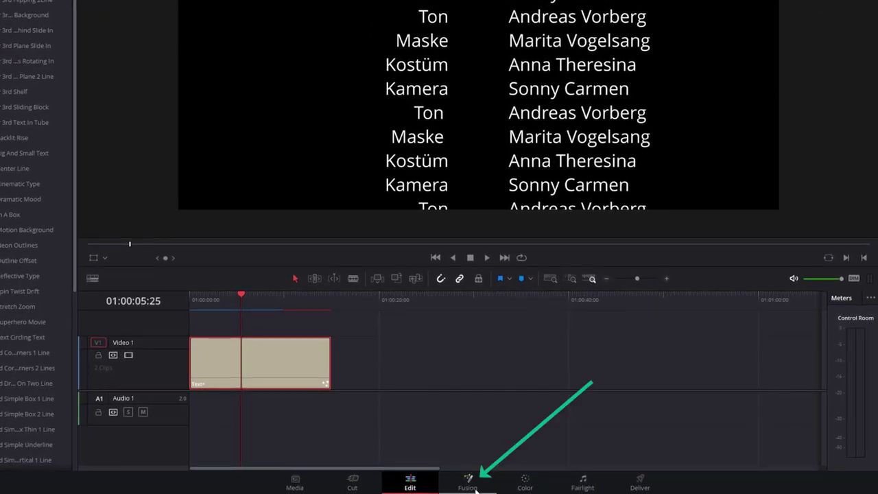
- Open the title on the Fusion page and select the Template node
{"action": "left_click", "coordinate": [475, 489]}
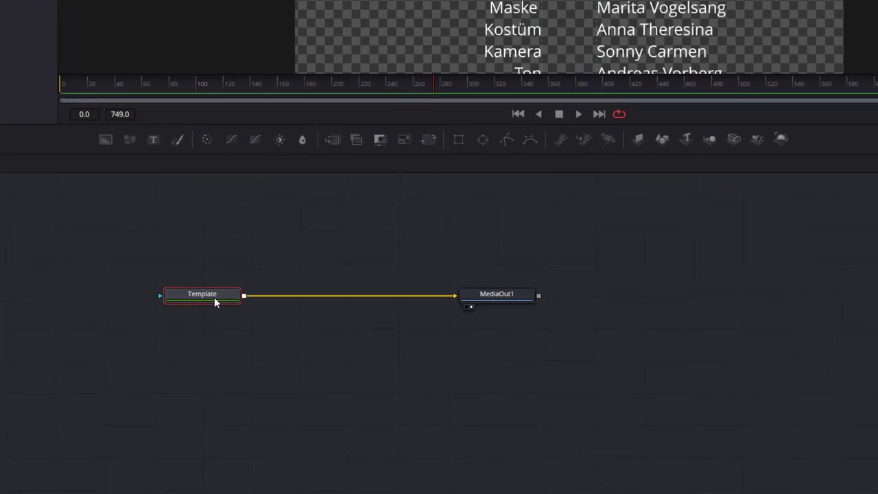
{"action": "left_click", "coordinate": [486, 295]}
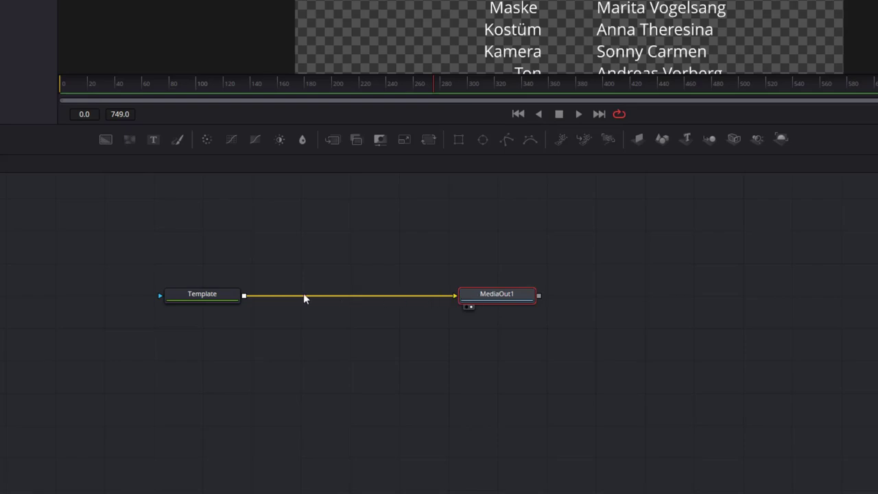
{"action": "left_click_drag", "start_coordinate": [217, 294], "coordinate": [223, 298]}
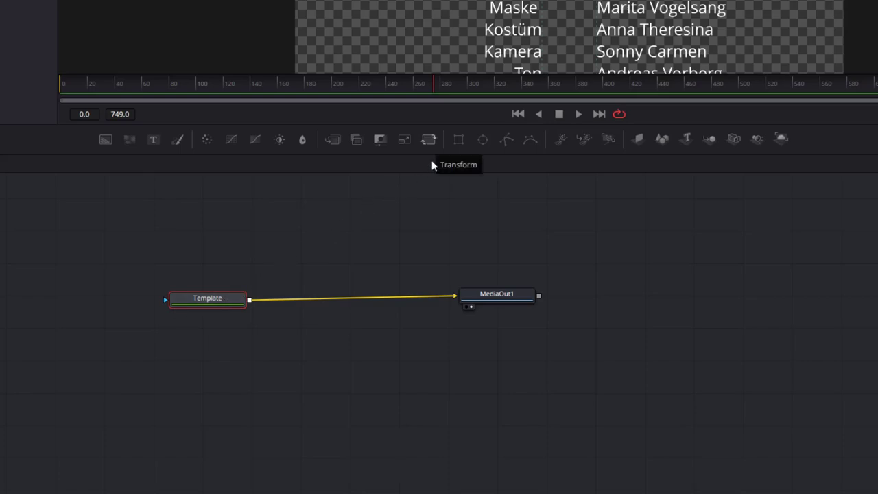
{"action": "left_click_drag", "start_coordinate": [203, 299], "coordinate": [205, 300]}
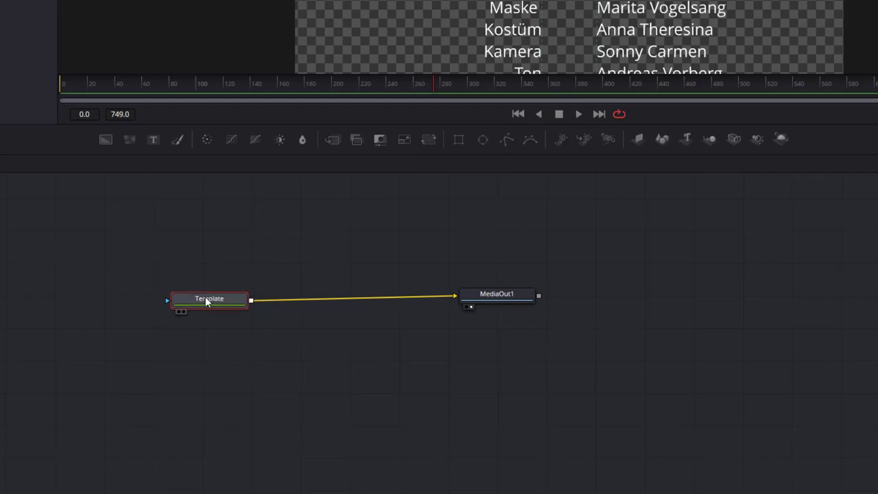
- Insert a Transform node after Template and lower its Center Y to -0.357
{"action": "left_click", "coordinate": [427, 140]}
{"action": "left_click_drag", "start_coordinate": [312, 302], "coordinate": [339, 299]}
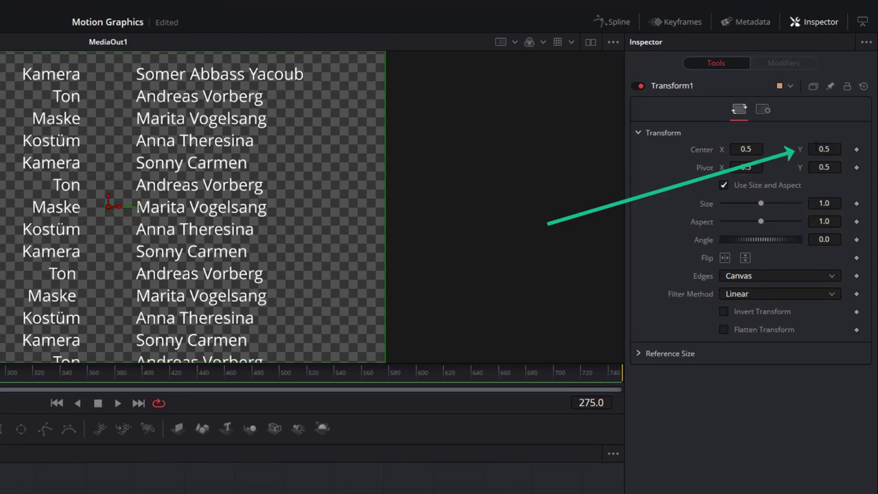
{"action": "left_click_drag", "start_coordinate": [816, 149], "coordinate": [726, 149]}
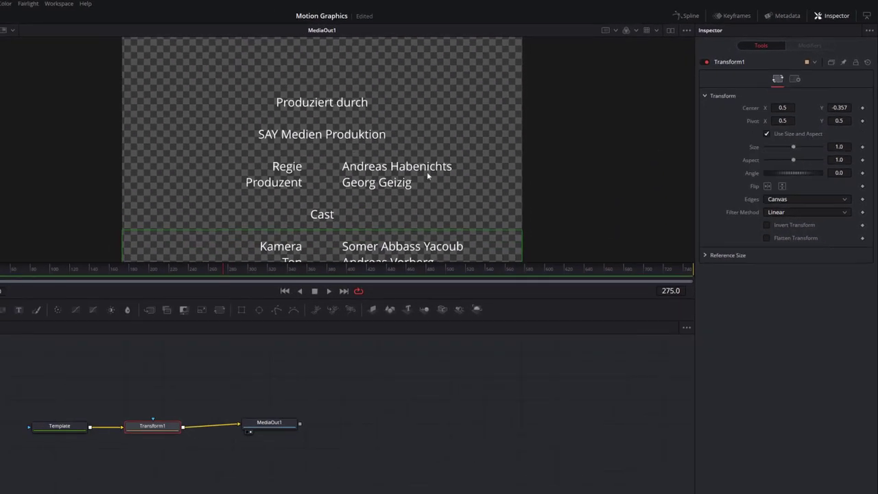
- Add Character Level Styling to the Template text and select 'Produziert durch'
{"action": "left_click", "coordinate": [98, 411]}
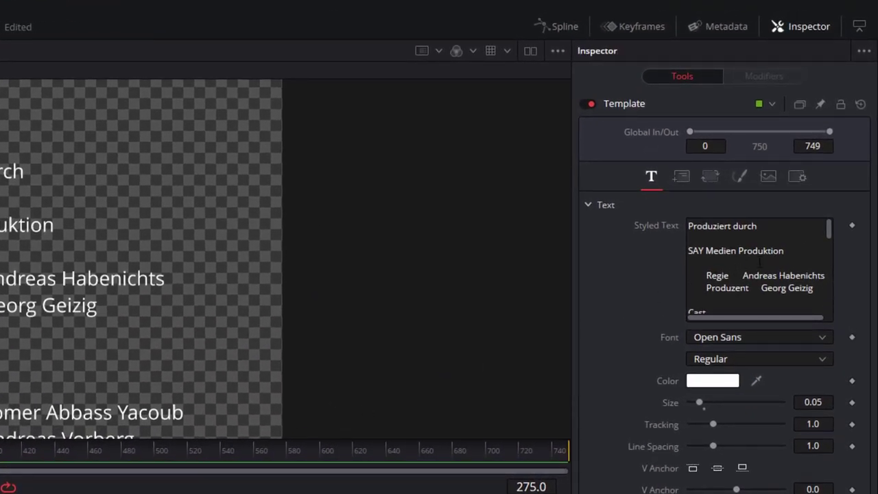
{"action": "right_click", "coordinate": [740, 249]}
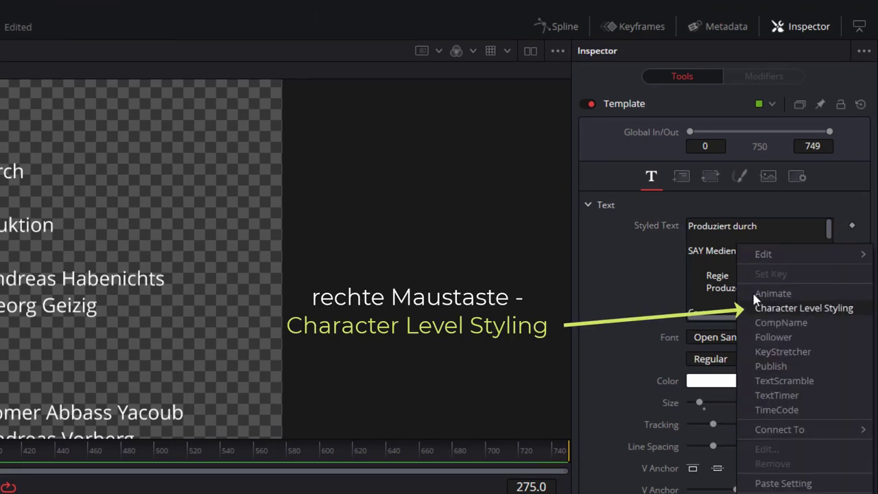
{"action": "left_click", "coordinate": [811, 310]}
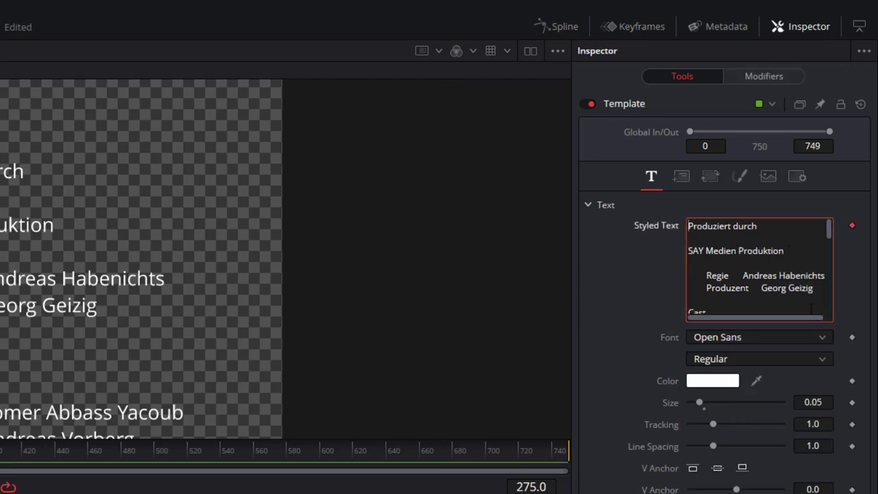
{"action": "left_click", "coordinate": [753, 76]}
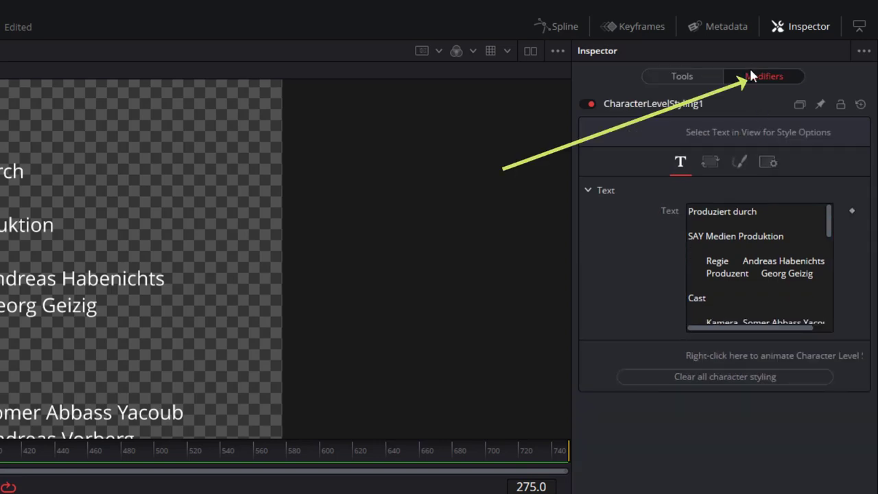
{"action": "left_click_drag", "start_coordinate": [774, 211], "coordinate": [688, 211]}
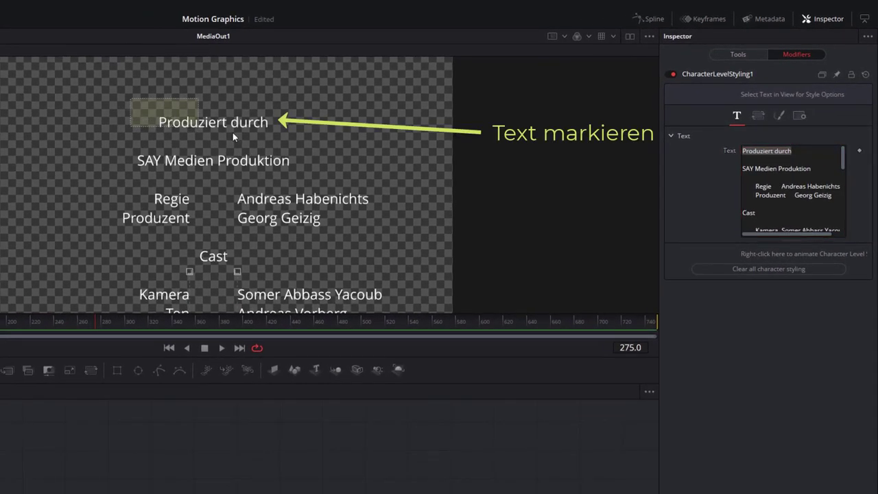
{"action": "left_click_drag", "start_coordinate": [233, 136], "coordinate": [337, 146]}
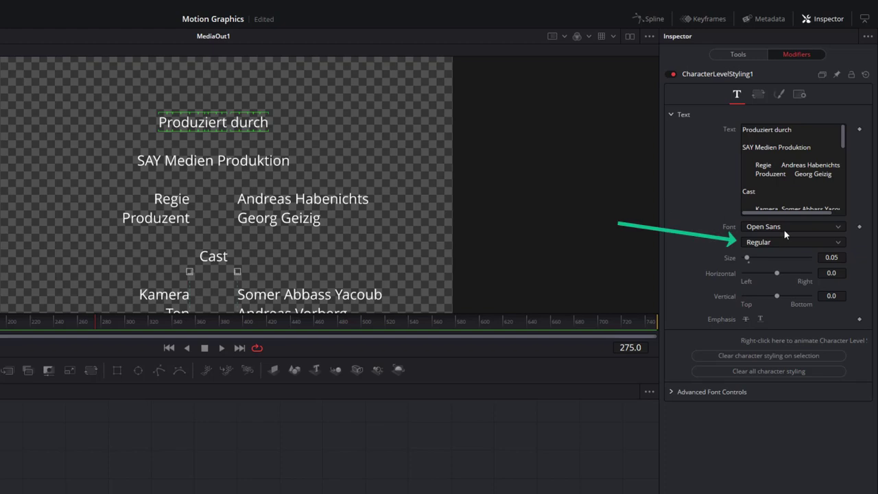
- Make 'Produziert durch' bold and set 'SAY Medien Produktion' in Venus Rising
{"action": "left_click", "coordinate": [775, 244]}
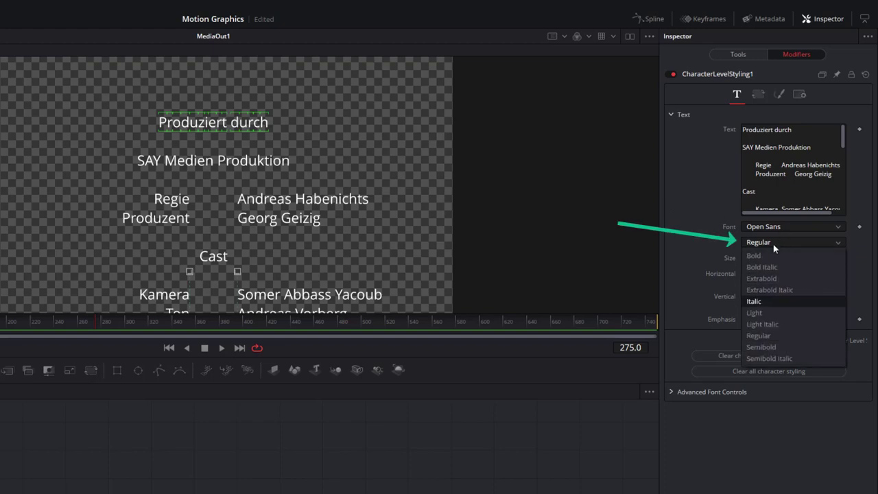
{"action": "left_click", "coordinate": [758, 255]}
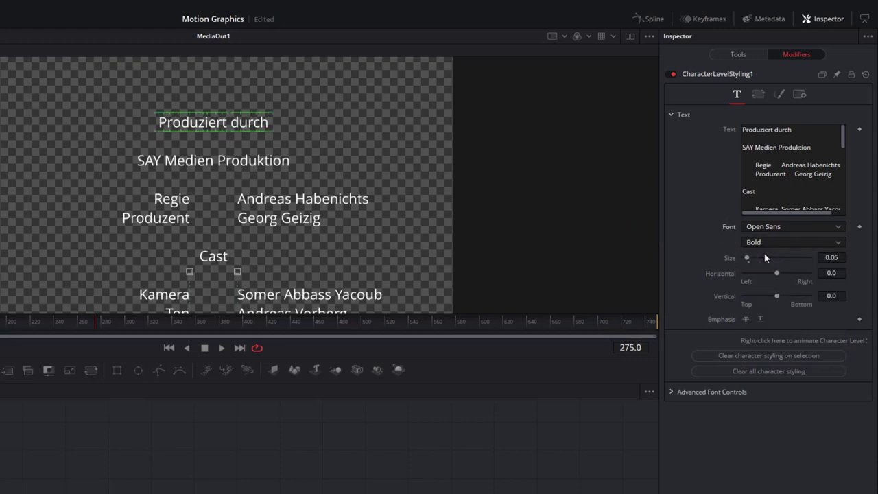
{"action": "left_click_drag", "start_coordinate": [114, 150], "coordinate": [339, 175]}
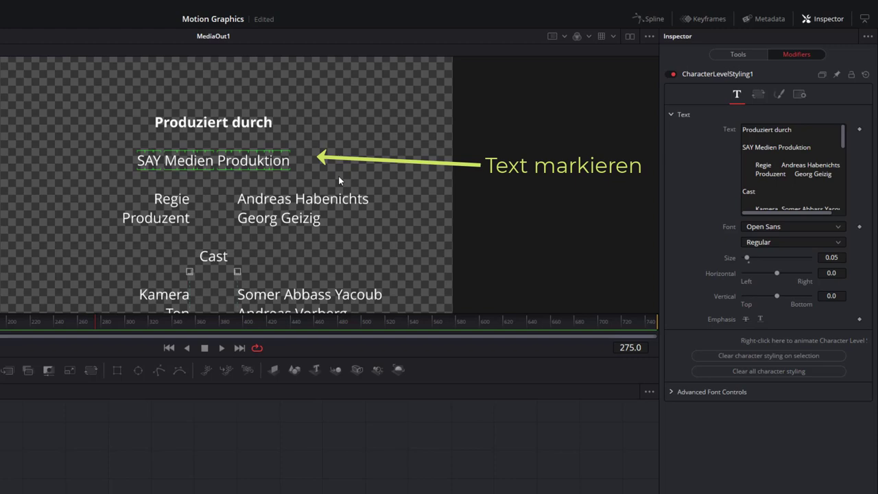
{"action": "left_click", "coordinate": [769, 227]}
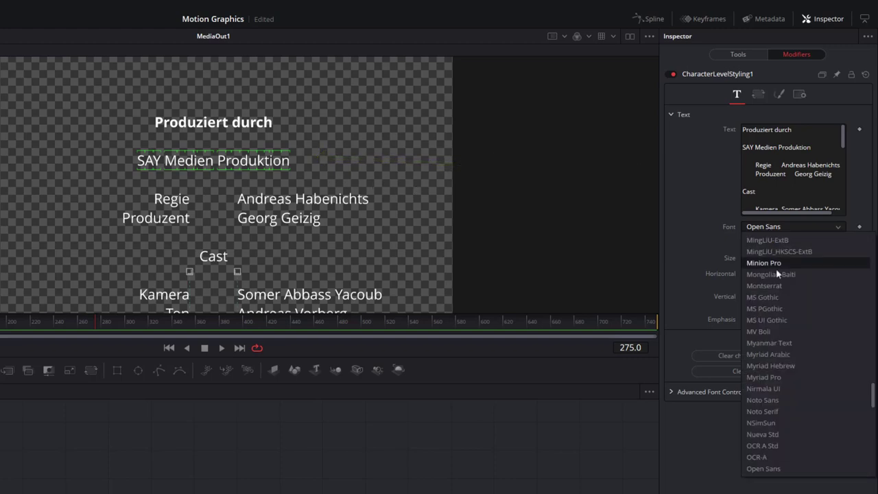
{"action": "scroll", "coordinate": [805, 426], "scroll_direction": "down", "scroll_amount": 6}
{"action": "scroll", "coordinate": [805, 426], "scroll_direction": "down", "scroll_amount": 10}
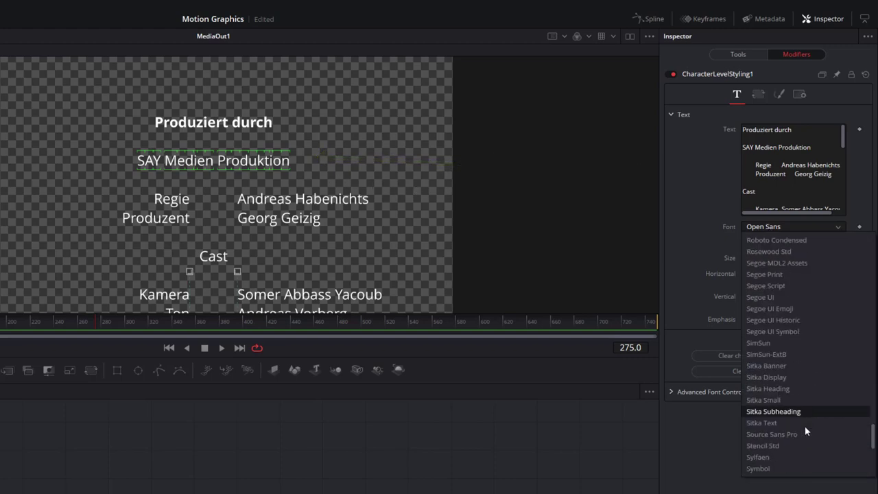
{"action": "left_click", "coordinate": [801, 411]}
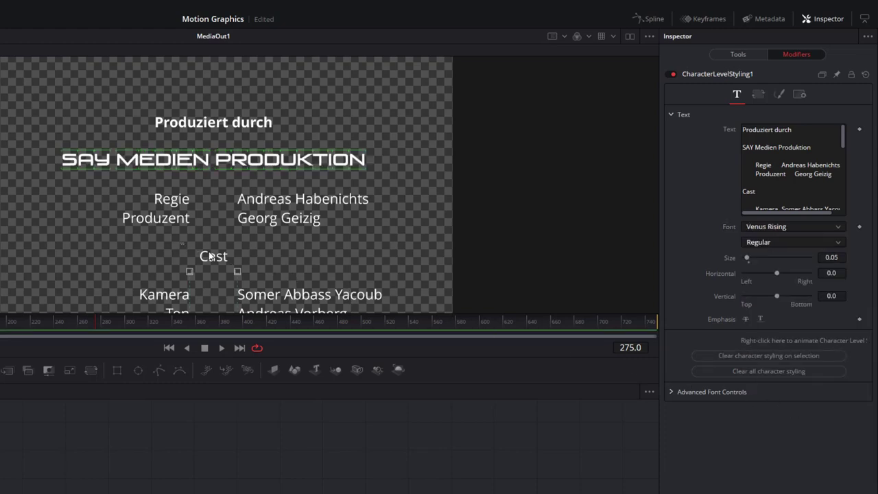
- Make the word 'Cast' italic
{"action": "left_click", "coordinate": [290, 255]}
{"action": "left_click_drag", "start_coordinate": [263, 236], "coordinate": [162, 264]}
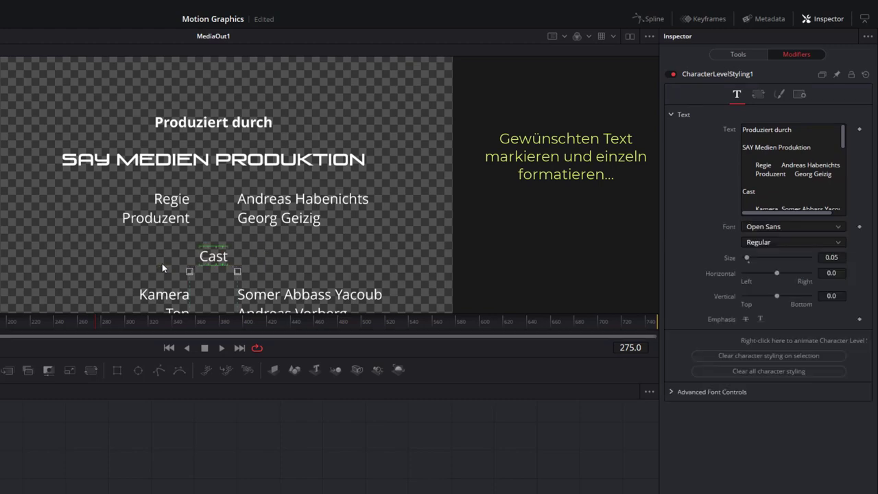
{"action": "left_click", "coordinate": [756, 243]}
{"action": "left_click", "coordinate": [753, 302]}
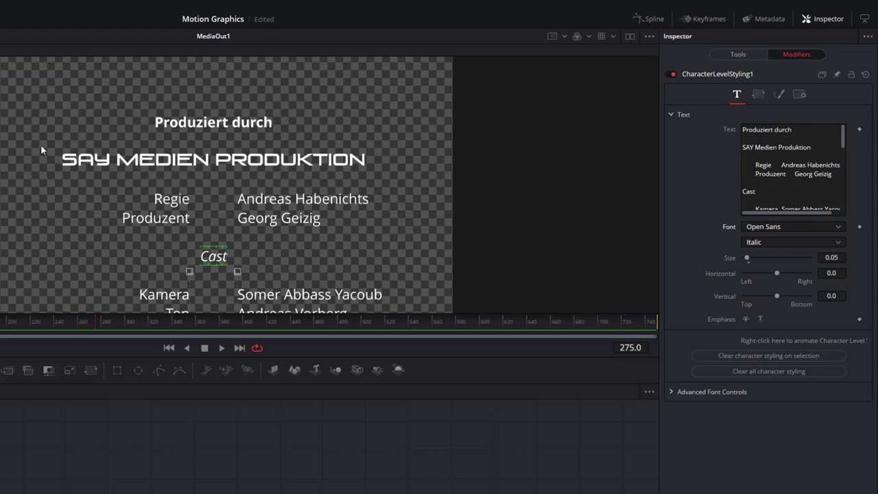
- Colour 'SAY MEDIEN PRODUKTION' deep orange on the Shading settings
{"action": "left_click_drag", "start_coordinate": [43, 147], "coordinate": [407, 191]}
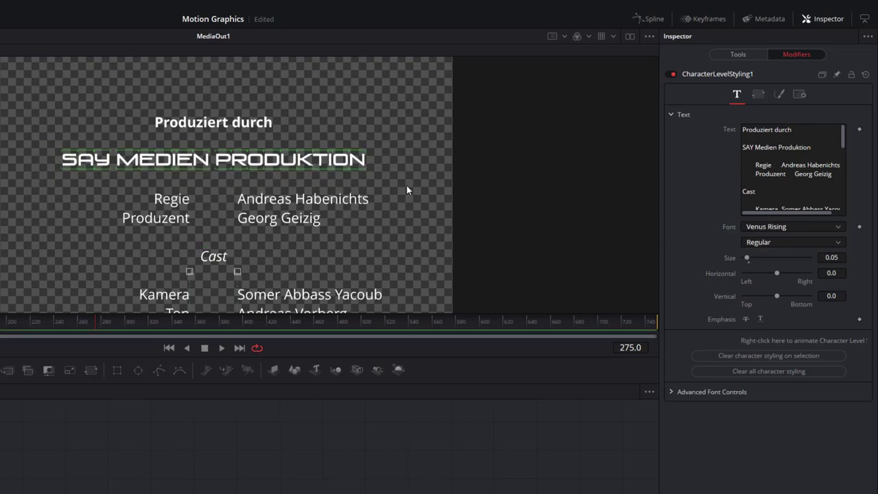
{"action": "left_click", "coordinate": [779, 95]}
{"action": "left_click", "coordinate": [836, 233]}
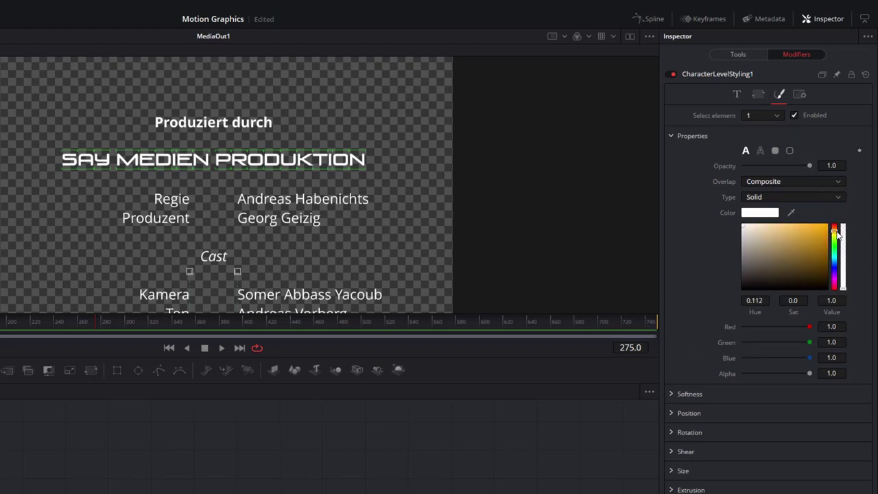
{"action": "left_click", "coordinate": [812, 239]}
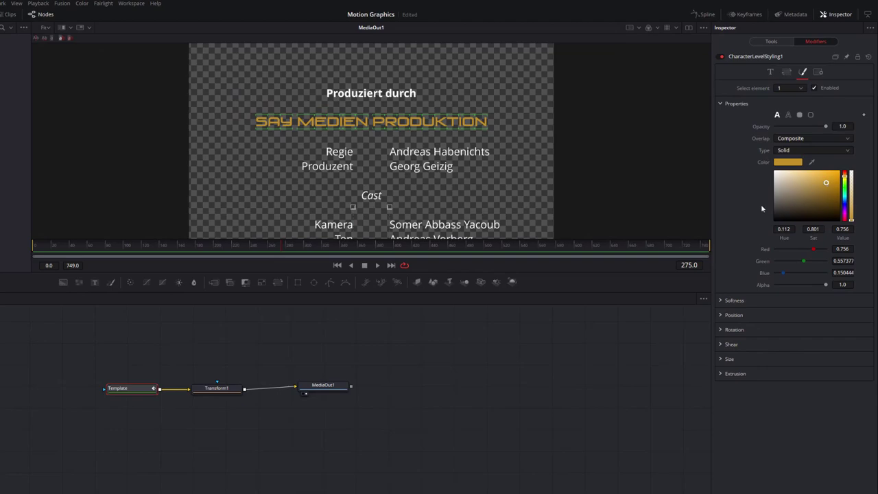
- Raise Transform1's Center Y to 0.175, then collapse the Template title's Text and Tab Spacing sections
{"action": "left_click", "coordinate": [229, 389]}
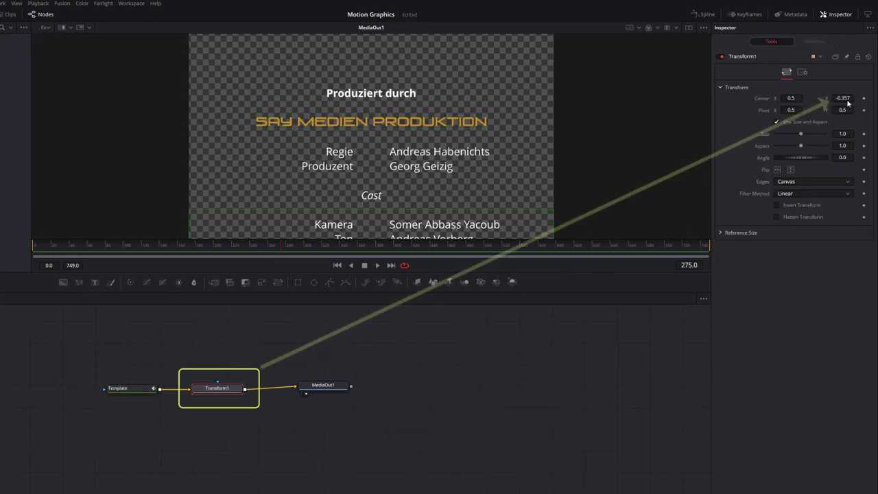
{"action": "mouse_move", "coordinate": [842, 98]}
{"action": "left_mouse_down"}
{"action": "mouse_move", "coordinate": [851, 98]}
{"action": "mouse_move", "coordinate": [839, 98]}
{"action": "left_mouse_up"}
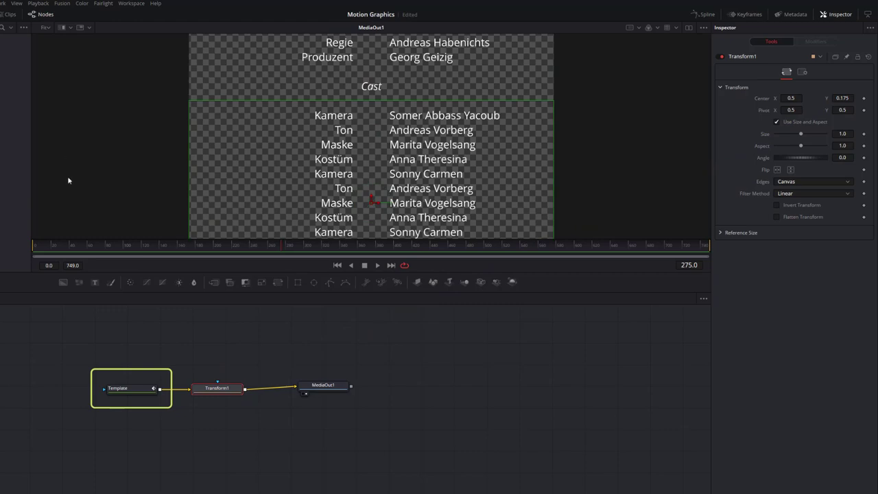
{"action": "left_click", "coordinate": [130, 389]}
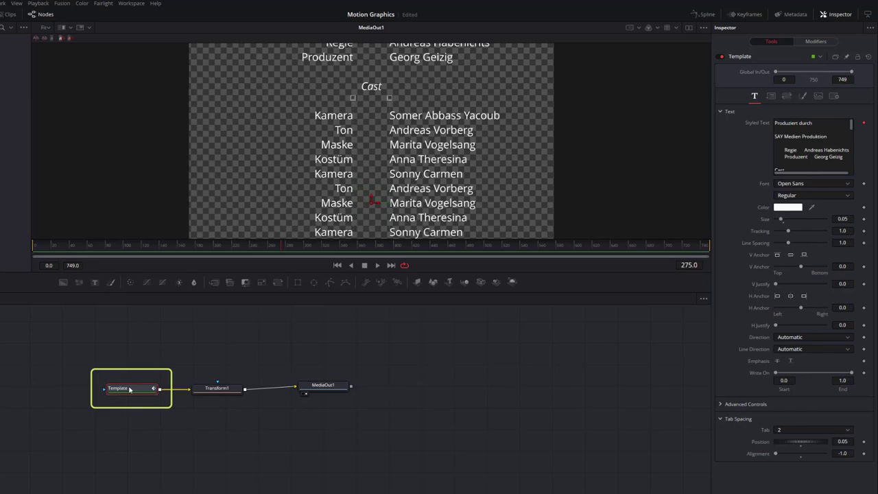
{"action": "left_click", "coordinate": [721, 111]}
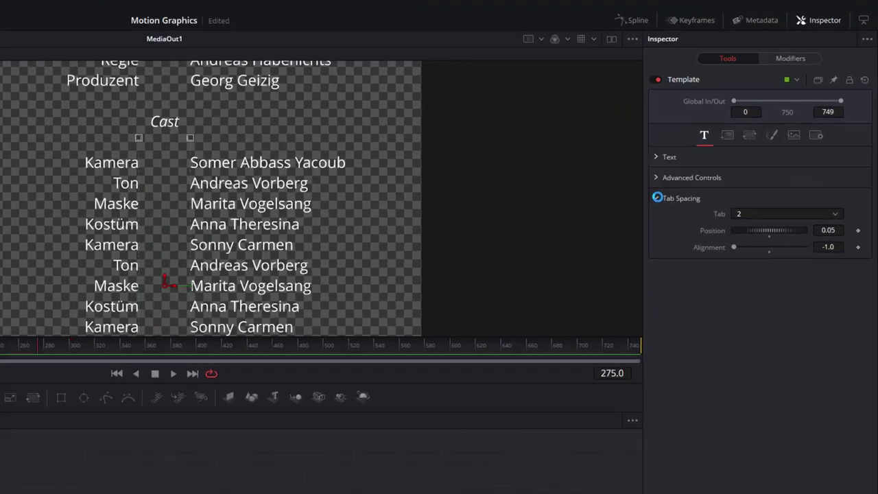
{"action": "left_click", "coordinate": [721, 141]}
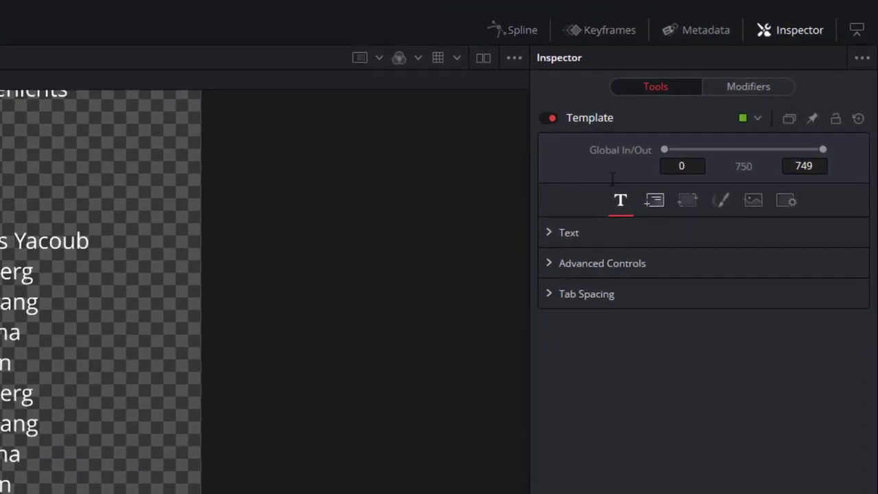
- Start a new custom control on the Template title and name it Scroller
{"action": "right_click", "coordinate": [628, 120]}
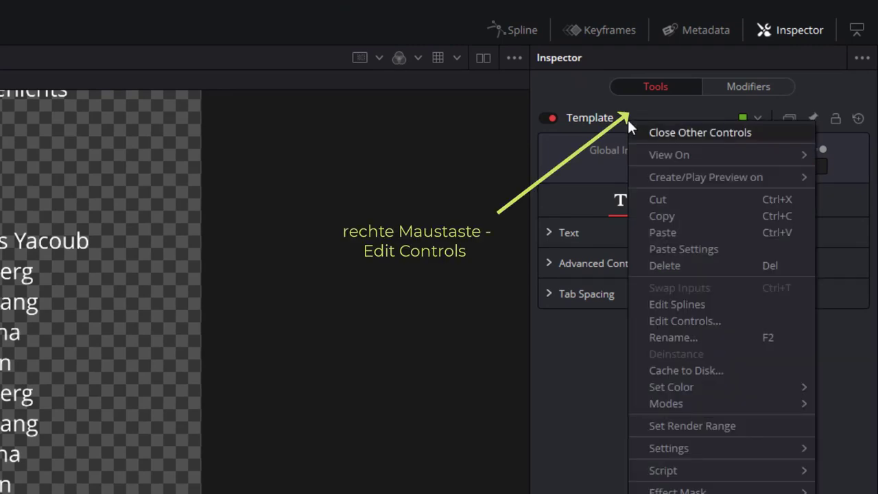
{"action": "left_click", "coordinate": [696, 321]}
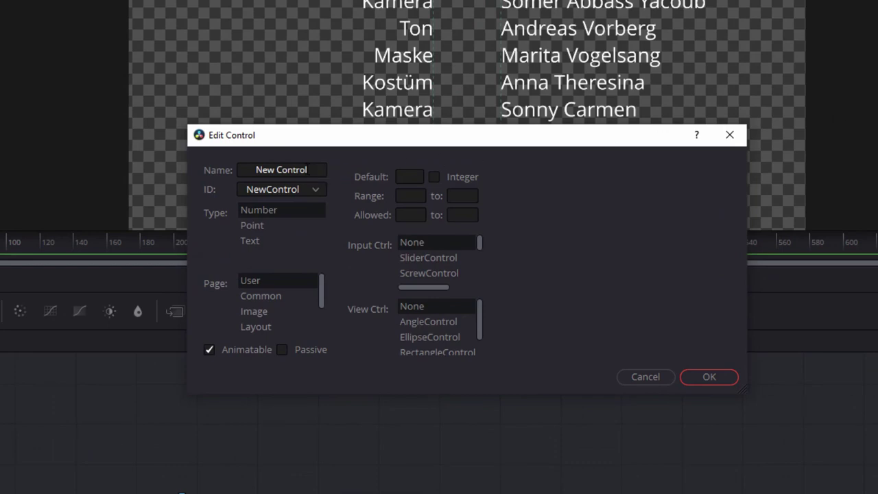
{"action": "left_click_drag", "start_coordinate": [307, 170], "coordinate": [256, 169]}
{"action": "key", "text": "BackSpace"}
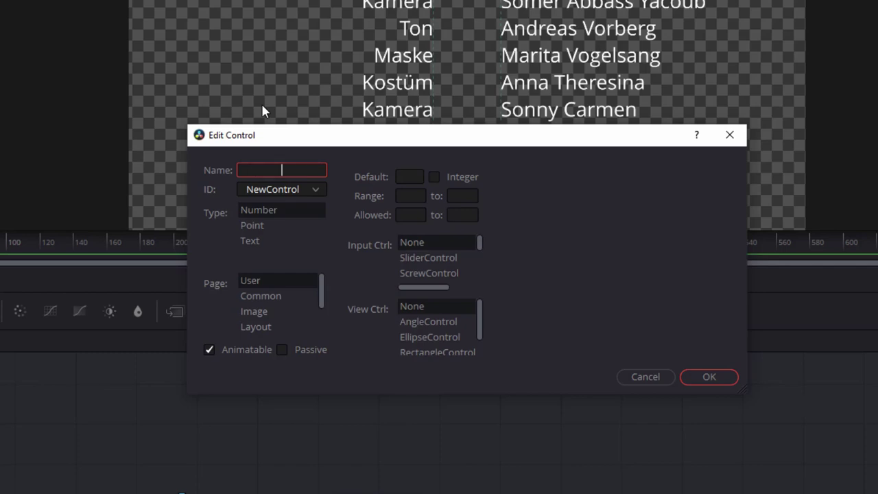
{"action": "type", "text": "Scroll"}
{"action": "key", "text": "BackSpace"}
{"action": "key", "text": "BackSpace"}
{"action": "type", "text": "ller"}
- Make Scroller a point control on the Text page with 0.5 defaults and an offset input
{"action": "left_click", "coordinate": [259, 230]}
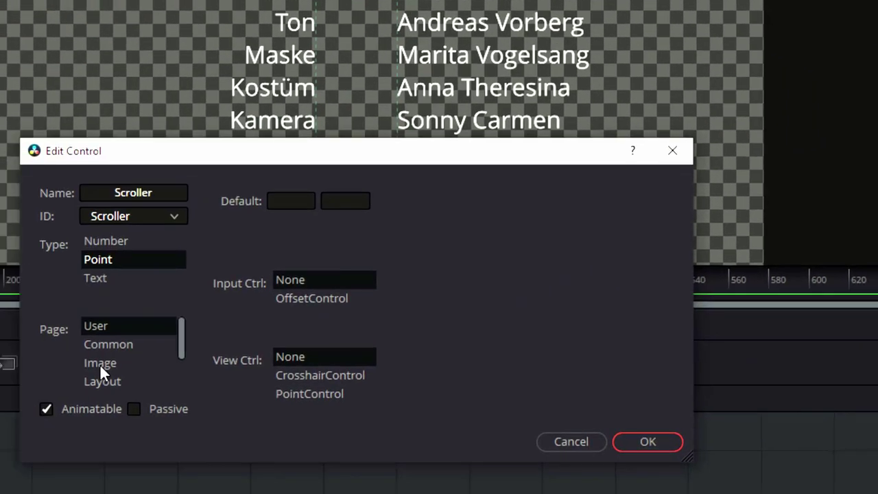
{"action": "scroll", "coordinate": [100, 364], "scroll_direction": "down", "scroll_amount": 1}
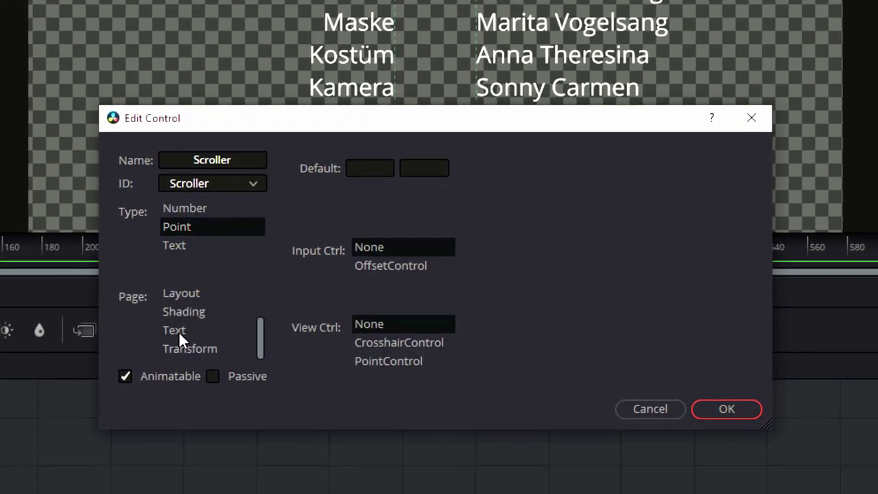
{"action": "left_click", "coordinate": [179, 330]}
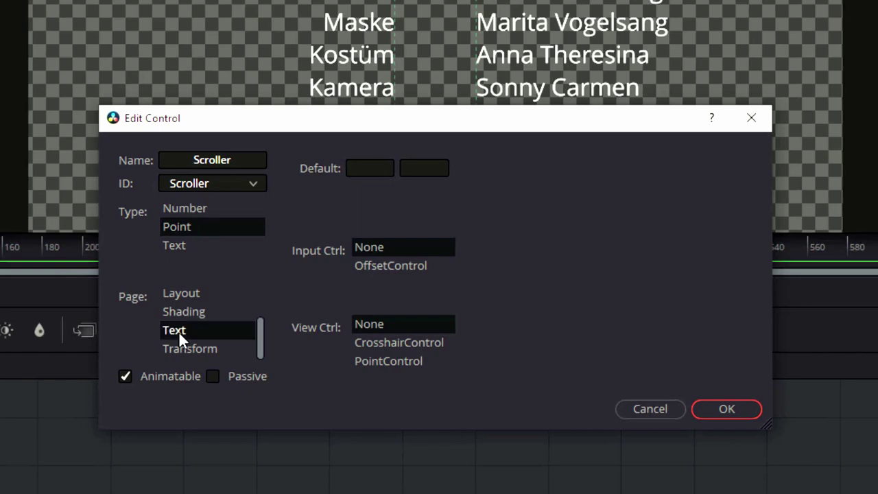
{"action": "left_click", "coordinate": [374, 172]}
{"action": "key", "text": "Tab"}
{"action": "type", "text": ".5"}
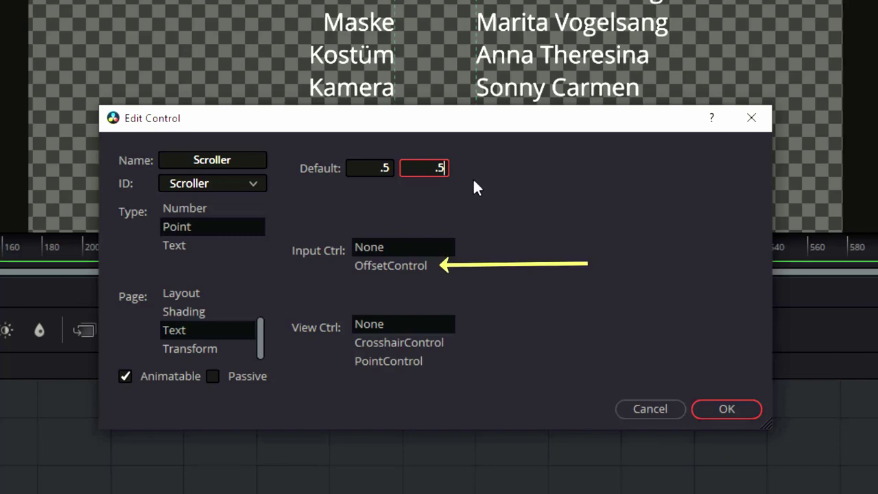
{"action": "left_click", "coordinate": [383, 267]}
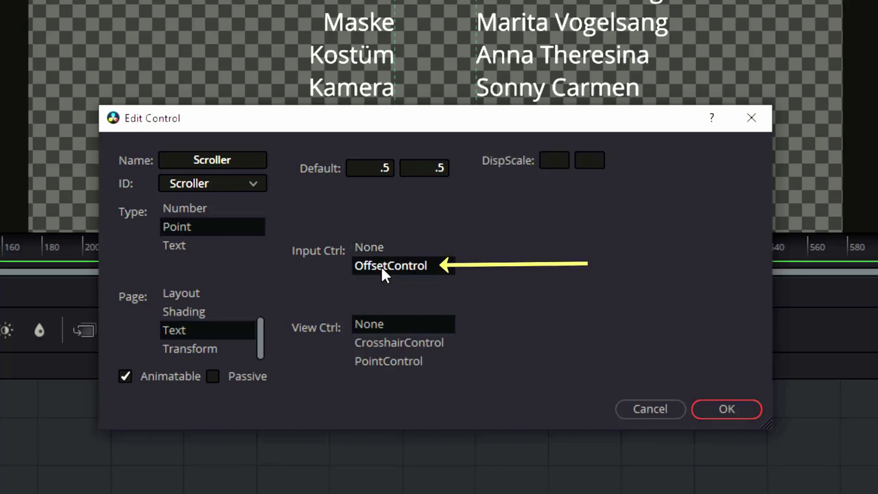
{"action": "left_click", "coordinate": [721, 408]}
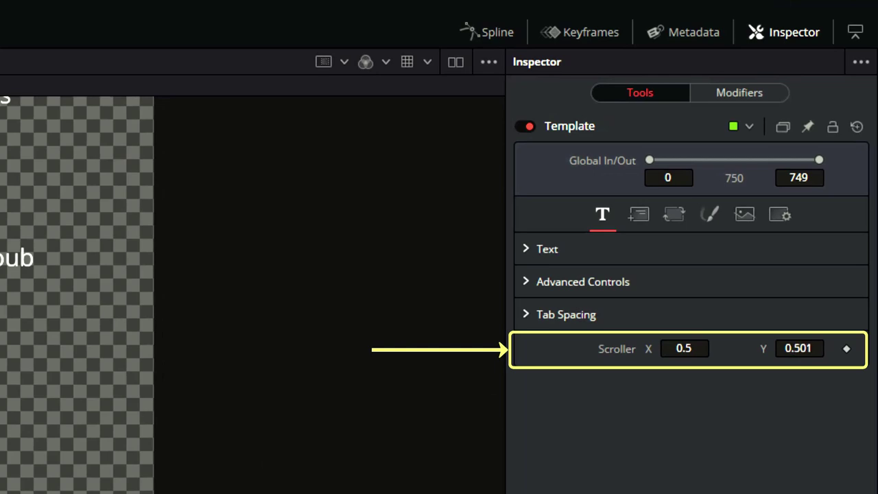
- Set Scroller Y to 0.469 and show Transform1's Center settings beside the pinned Template title
{"action": "mouse_move", "coordinate": [798, 348]}
{"action": "left_mouse_down"}
{"action": "mouse_move", "coordinate": [810, 348]}
{"action": "mouse_move", "coordinate": [798, 348]}
{"action": "left_mouse_up"}
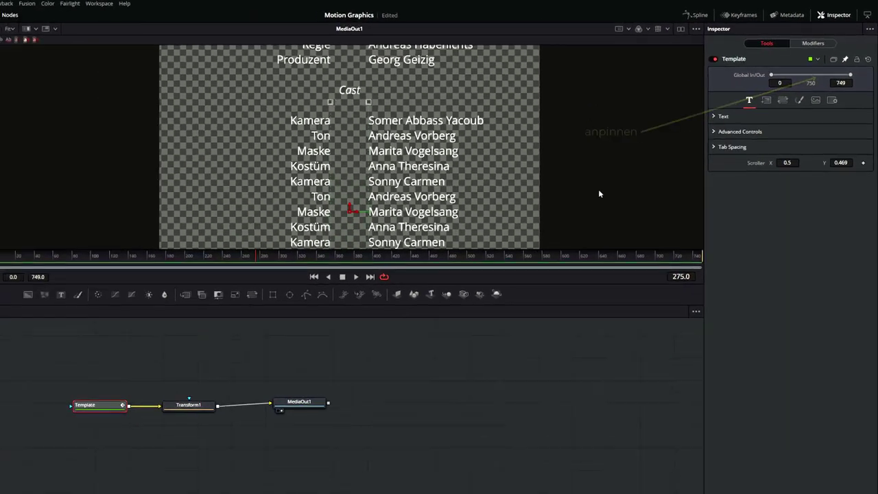
{"action": "left_click", "coordinate": [201, 404]}
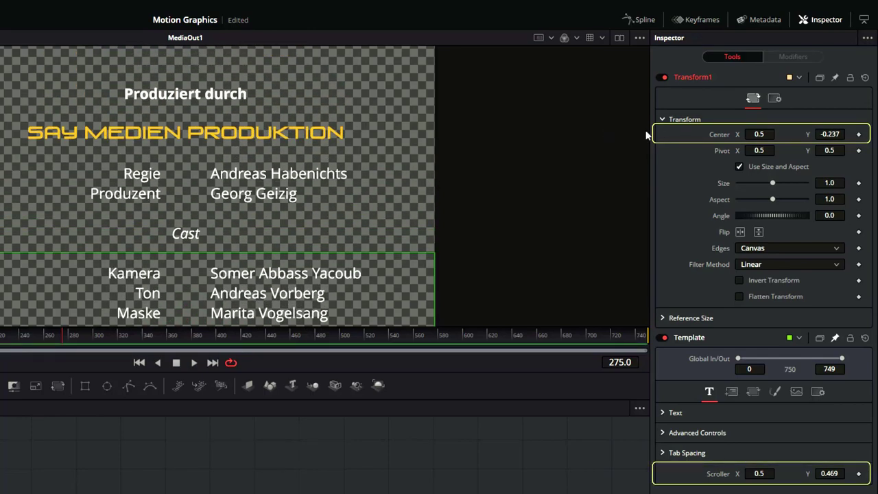
- Link Transform1's Center to Template.Scroller by expression and scrub Scroller Y to test it
{"action": "right_click", "coordinate": [719, 140]}
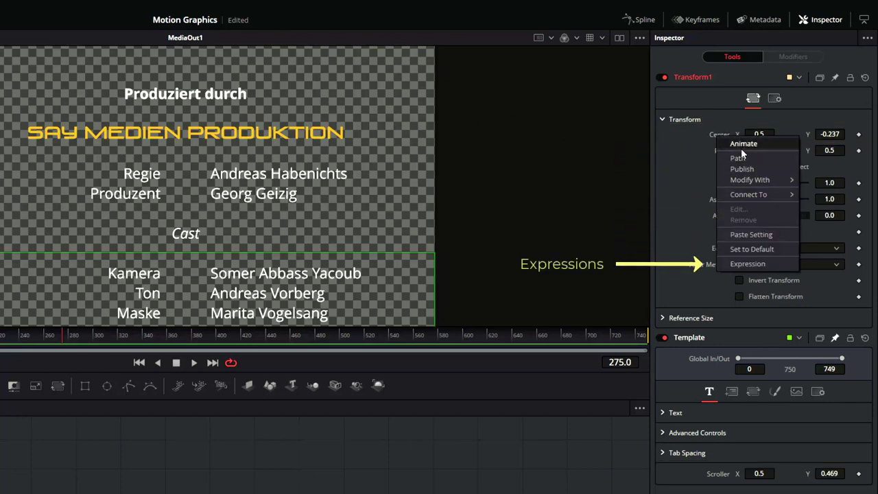
{"action": "left_click", "coordinate": [735, 264]}
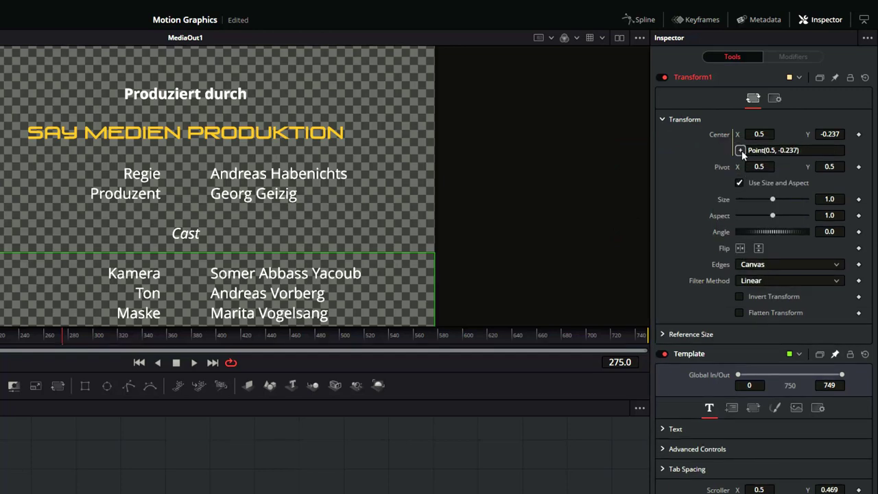
{"action": "left_click_drag", "start_coordinate": [742, 150], "coordinate": [721, 468]}
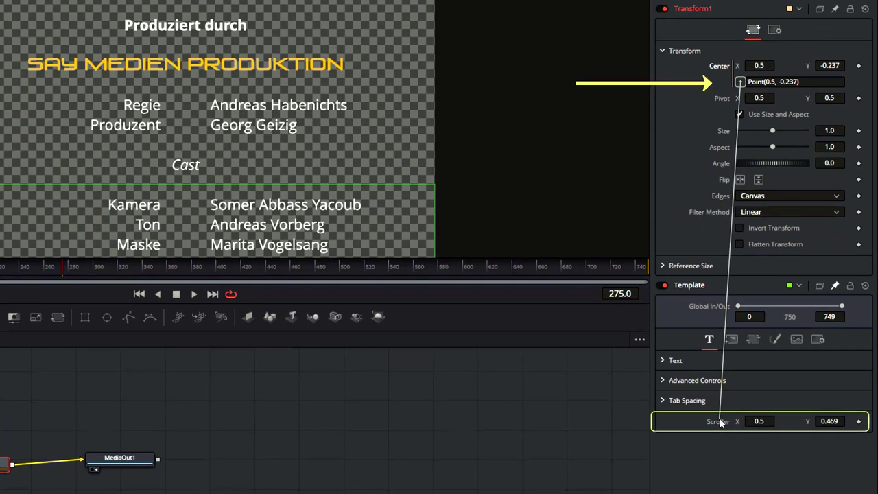
{"action": "left_click_drag", "start_coordinate": [721, 422], "coordinate": [720, 421]}
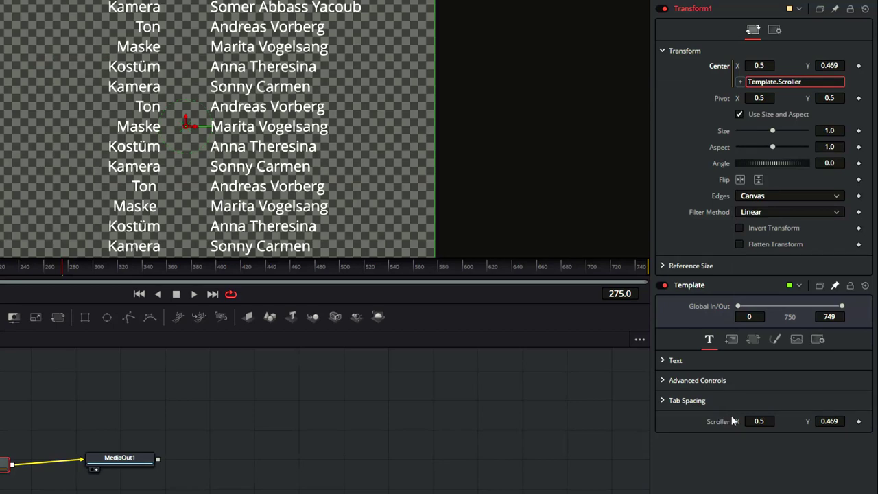
{"action": "left_click_drag", "start_coordinate": [820, 422], "coordinate": [800, 421]}
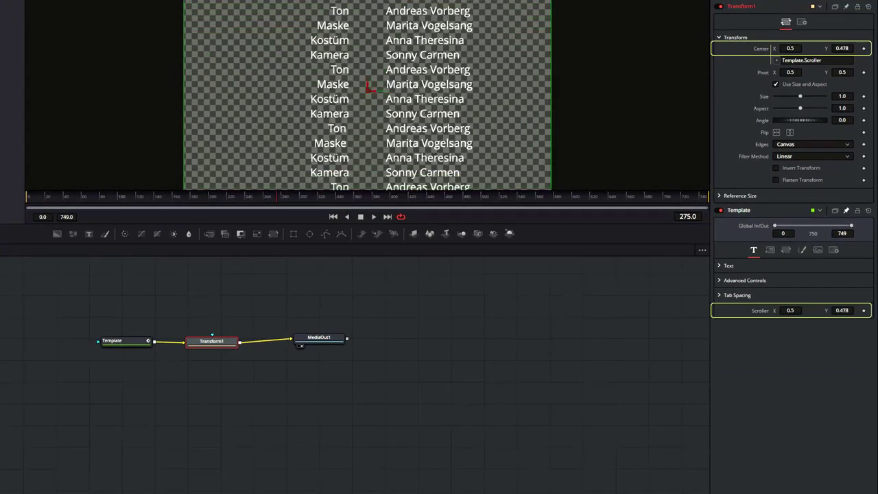
{"action": "left_click_drag", "start_coordinate": [842, 310], "coordinate": [643, 298]}
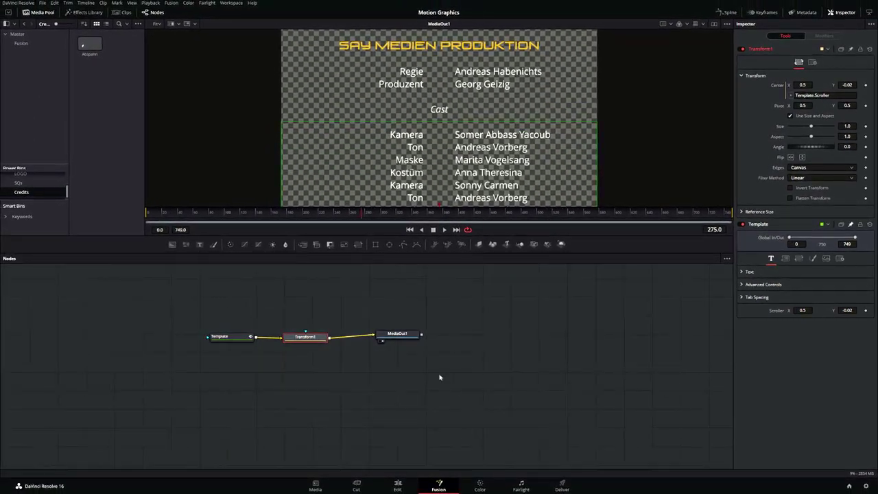
- Select the Template and Transform1 nodes together and switch to the Edit page
{"action": "left_click", "coordinate": [396, 337]}
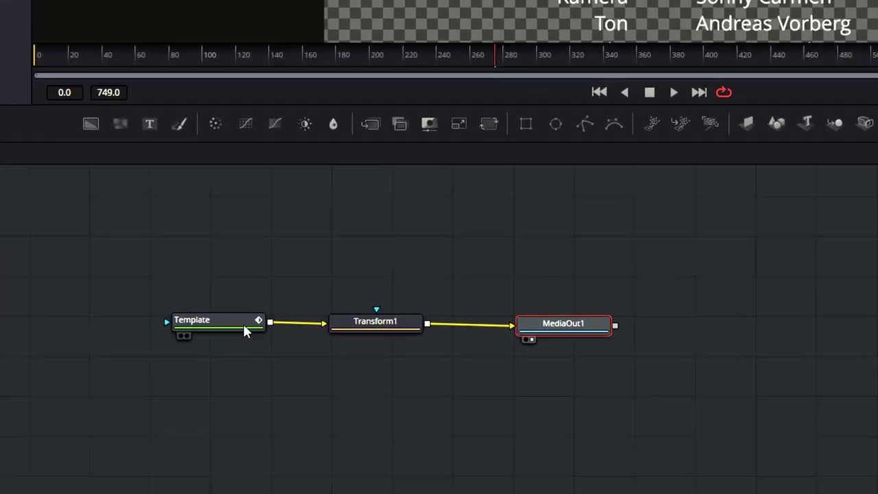
{"action": "left_click", "coordinate": [244, 328]}
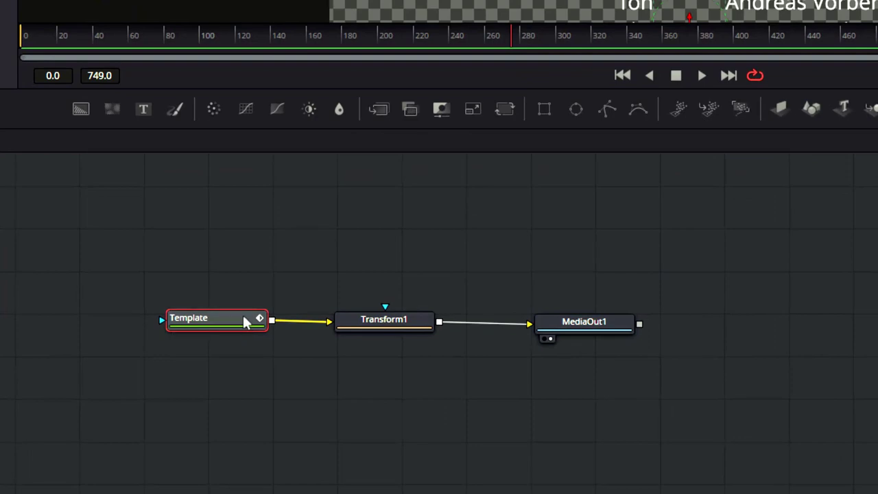
{"action": "left_click_drag", "start_coordinate": [258, 291], "coordinate": [444, 357]}
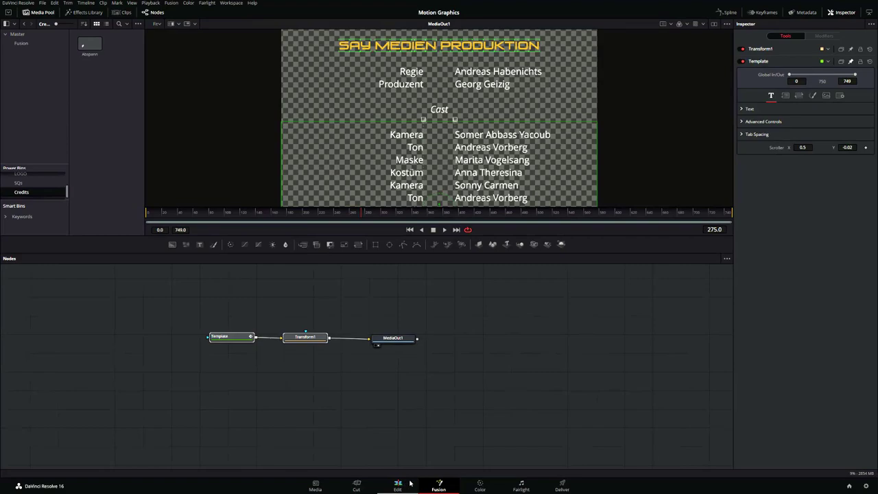
{"action": "left_click", "coordinate": [401, 485]}
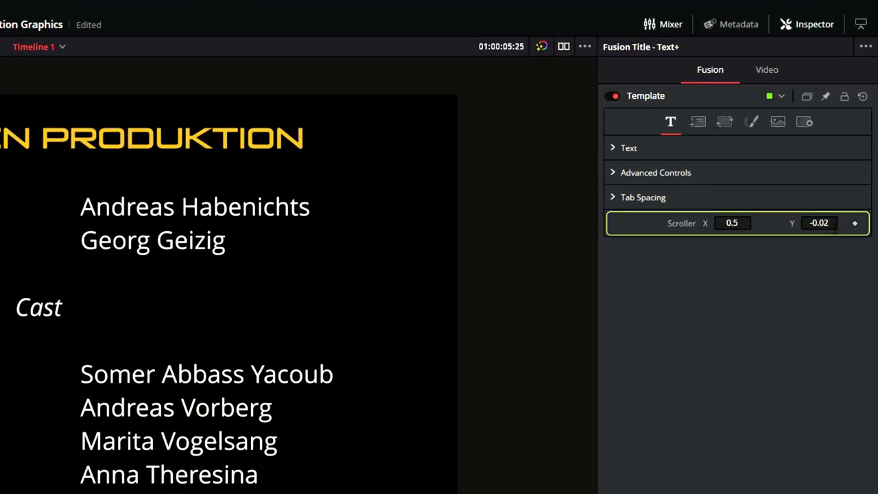
- Edit and scrub Scroller Y to move the credits up and down, then close the Effects Library
{"action": "left_click", "coordinate": [834, 226]}
{"action": "key", "text": "BackSpace"}
{"action": "type", "text": "54"}
{"action": "left_click_drag", "start_coordinate": [820, 223], "coordinate": [796, 223]}
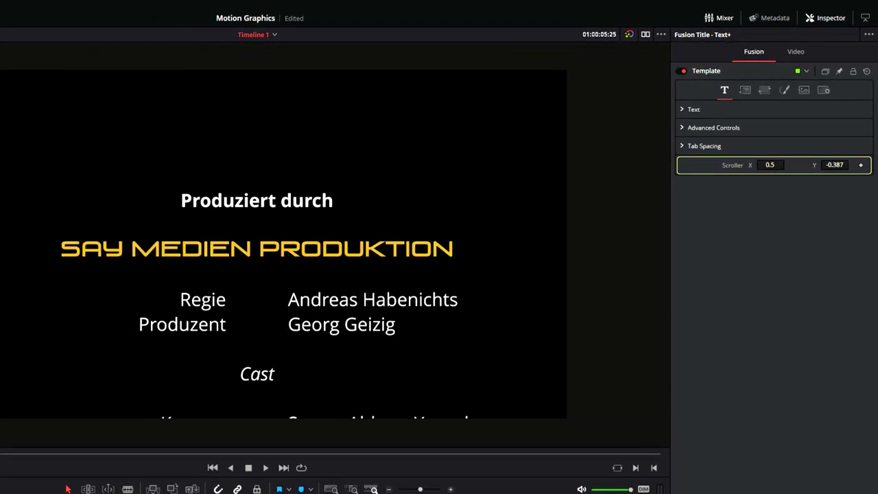
{"action": "mouse_move", "coordinate": [835, 165]}
{"action": "left_mouse_down"}
{"action": "mouse_move", "coordinate": [851, 164]}
{"action": "mouse_move", "coordinate": [830, 165]}
{"action": "left_mouse_up"}
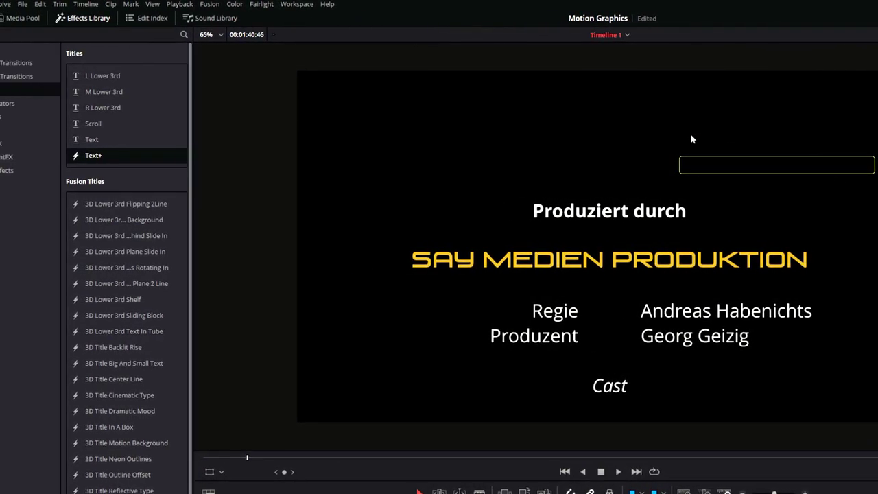
{"action": "left_click", "coordinate": [75, 18]}
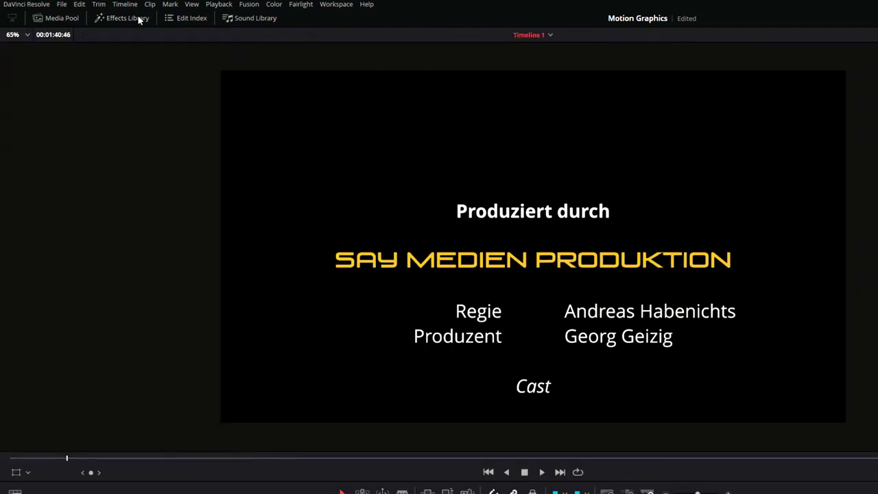
- Show the power bins in the Media Pool and select the Credits power bin
{"action": "left_click", "coordinate": [62, 19]}
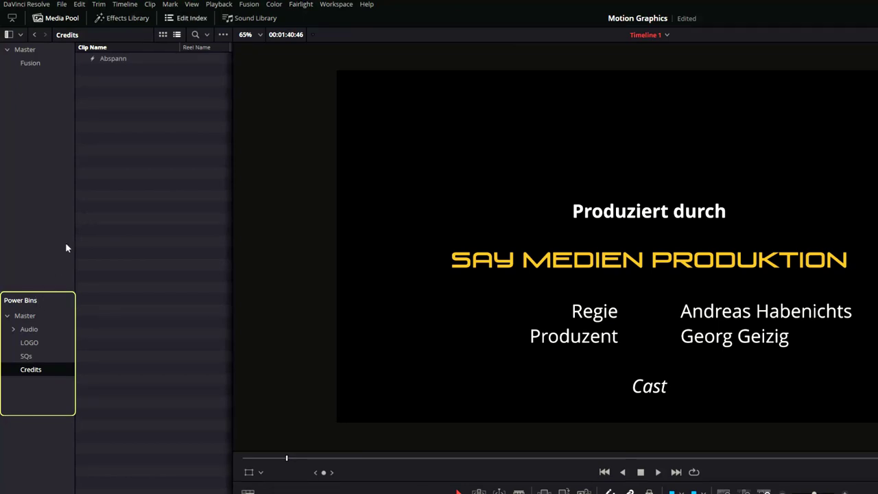
{"action": "left_click", "coordinate": [192, 4]}
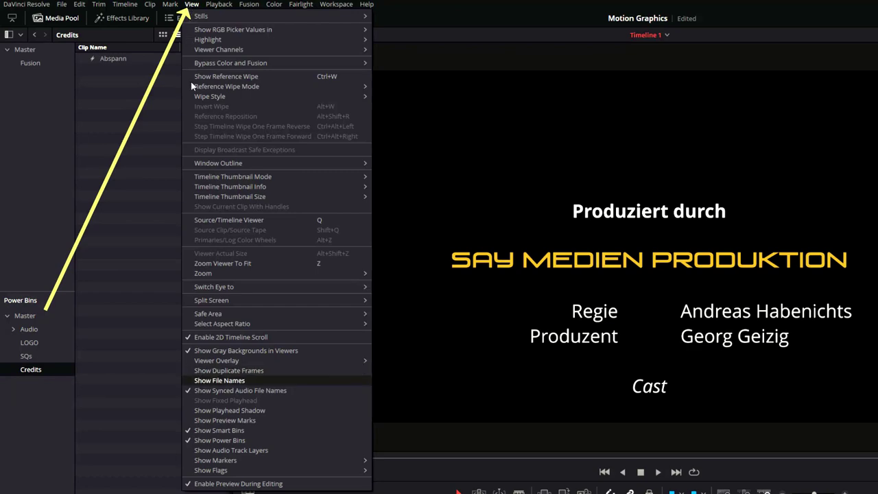
{"action": "left_click", "coordinate": [208, 440]}
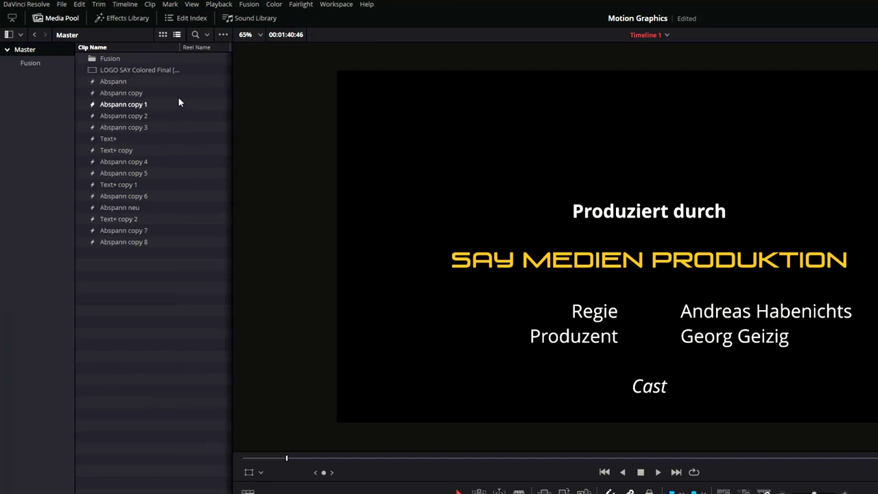
{"action": "left_click", "coordinate": [193, 4]}
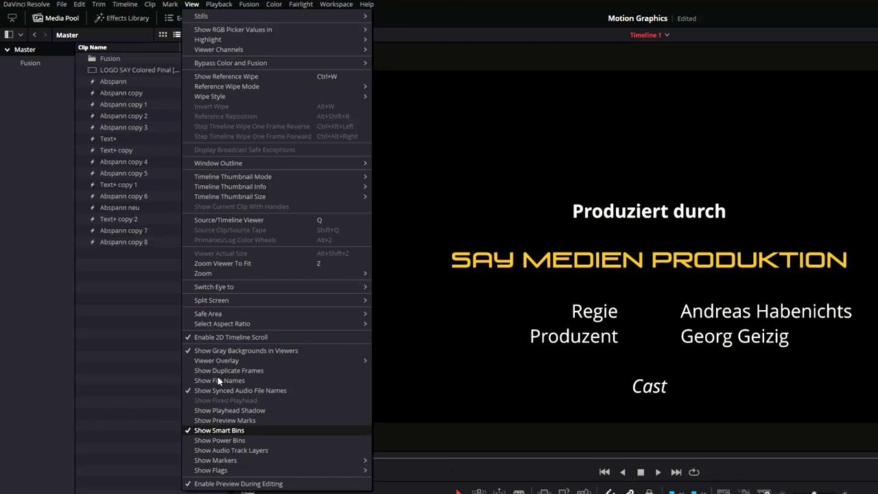
{"action": "left_click", "coordinate": [227, 440]}
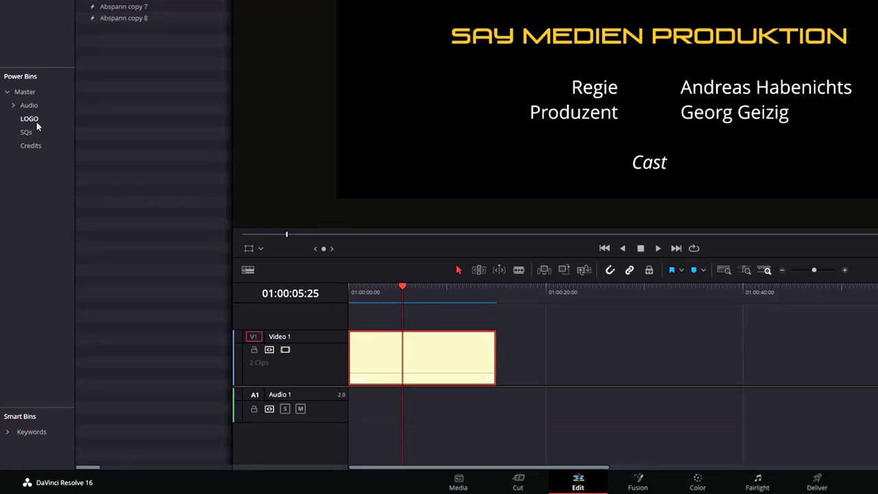
{"action": "left_click", "coordinate": [31, 146]}
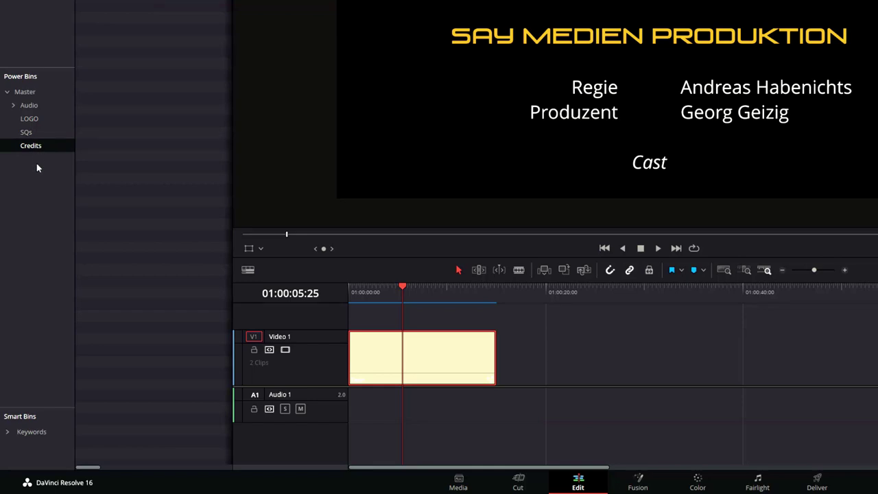
- Drag the Text+ title clip into the Credits power bin
{"action": "right_click", "coordinate": [37, 187]}
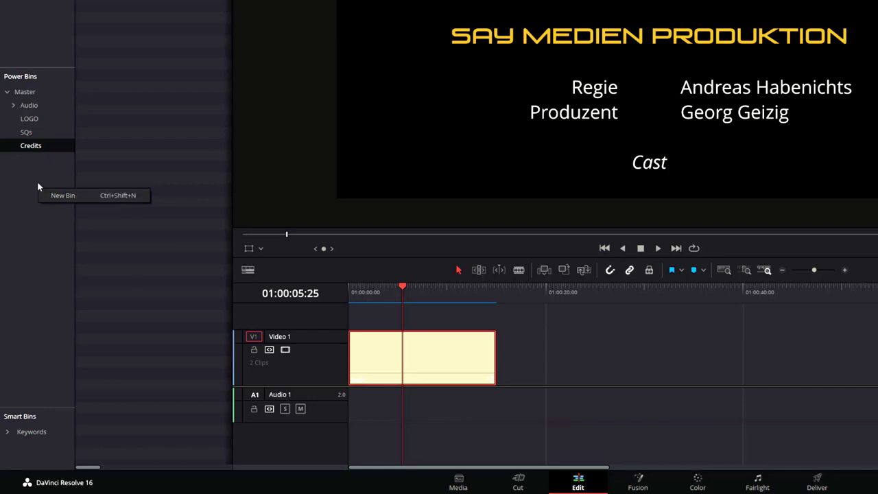
{"action": "left_click", "coordinate": [36, 152]}
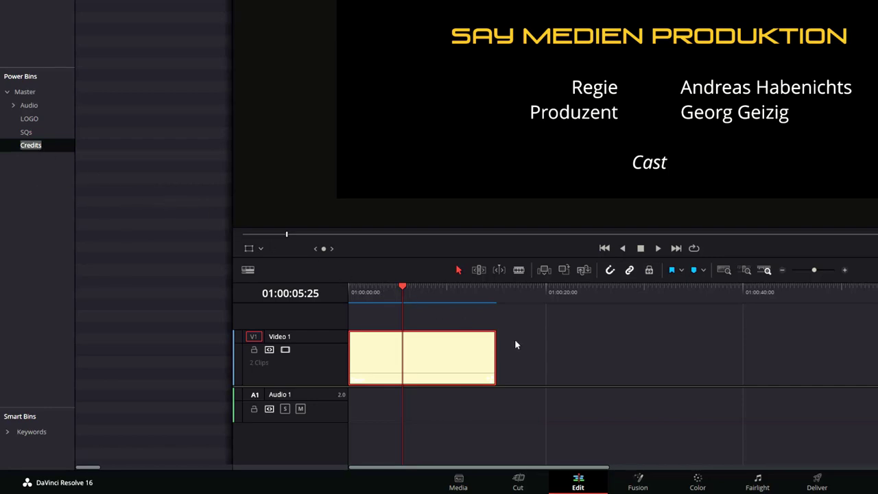
{"action": "left_click", "coordinate": [542, 352]}
{"action": "left_click_drag", "start_coordinate": [435, 359], "coordinate": [134, 0]}
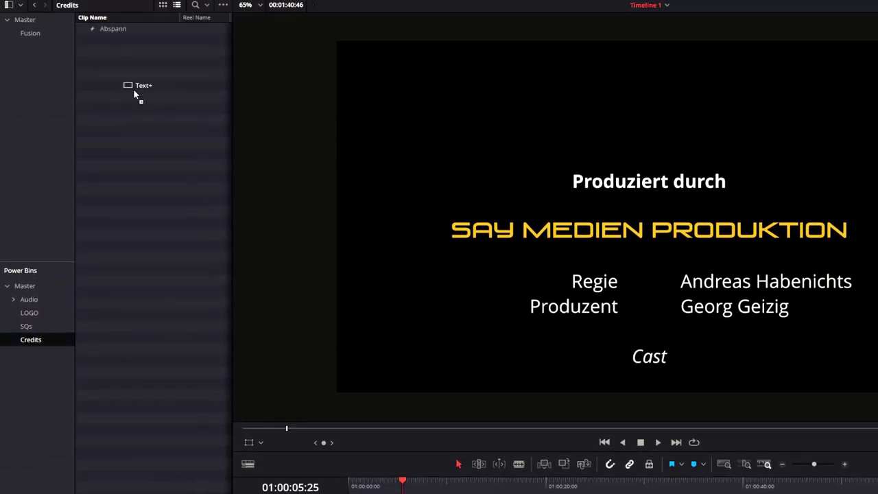
{"action": "left_click_drag", "start_coordinate": [135, 94], "coordinate": [135, 94]}
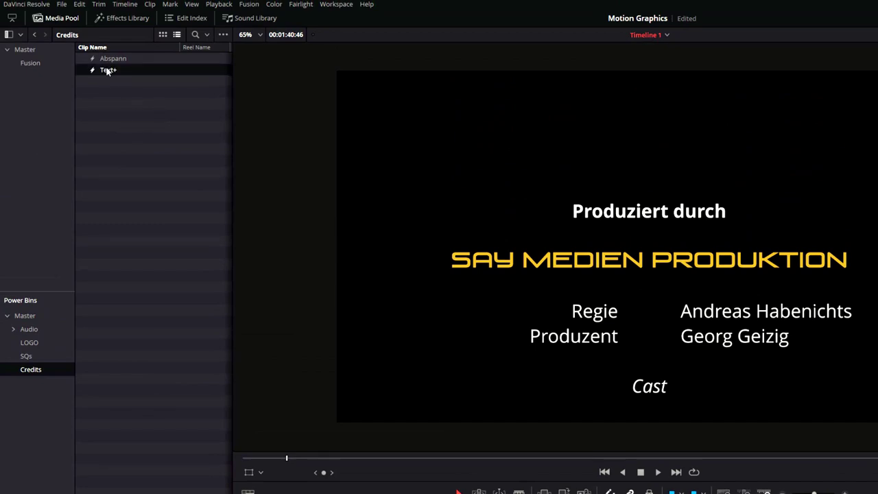
- Rename the new clip 'Abspann 02' and add it to the timeline as a second clip
{"action": "left_click", "coordinate": [108, 70]}
{"action": "key", "text": "BackSpace"}
{"action": "type", "text": "Abspann 02"}
{"action": "key", "text": "Return"}
{"action": "left_click_drag", "start_coordinate": [120, 74], "coordinate": [581, 493]}
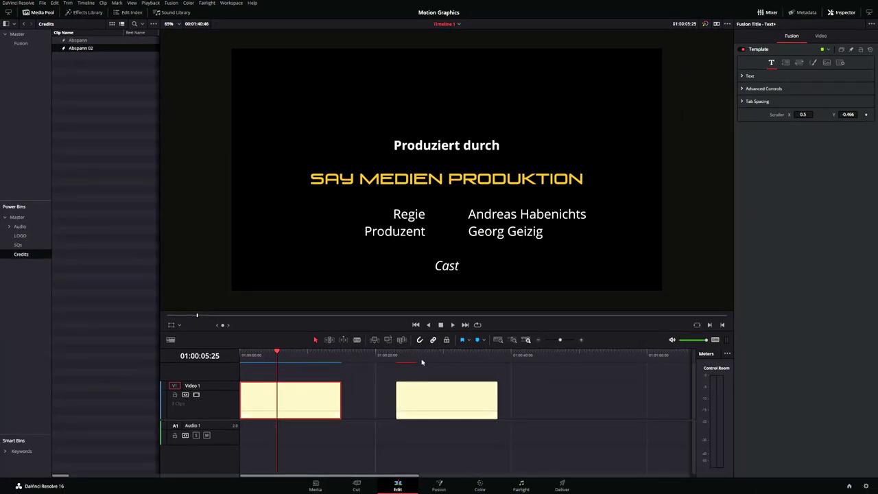
{"action": "left_click", "coordinate": [443, 354]}
- Nudge the second clip's Scroller Y, then set the first clip's Scroller Y to -1.106 at the start
{"action": "left_click", "coordinate": [450, 402]}
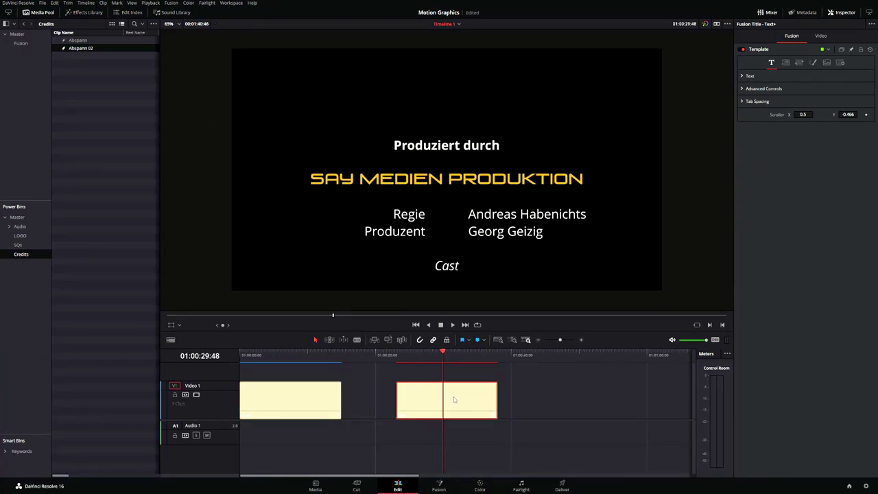
{"action": "mouse_move", "coordinate": [848, 113]}
{"action": "left_mouse_down"}
{"action": "mouse_move", "coordinate": [870, 114]}
{"action": "mouse_move", "coordinate": [852, 118]}
{"action": "left_mouse_up"}
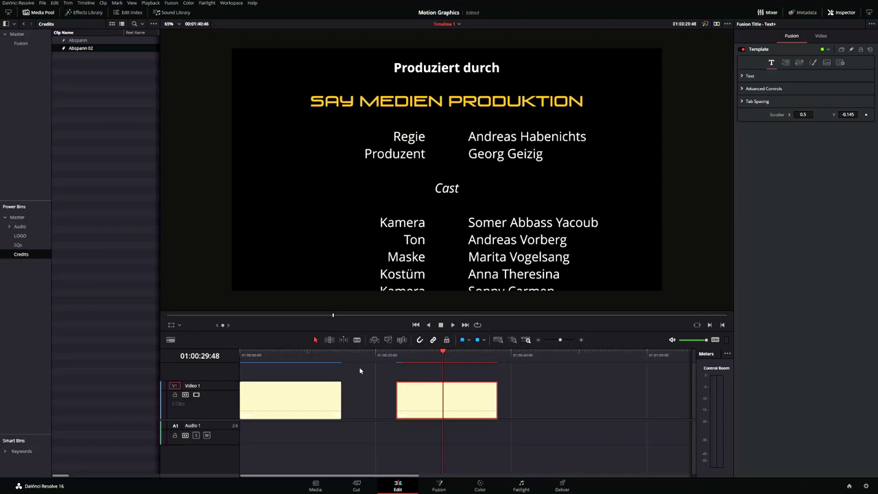
{"action": "left_click_drag", "start_coordinate": [298, 357], "coordinate": [232, 376]}
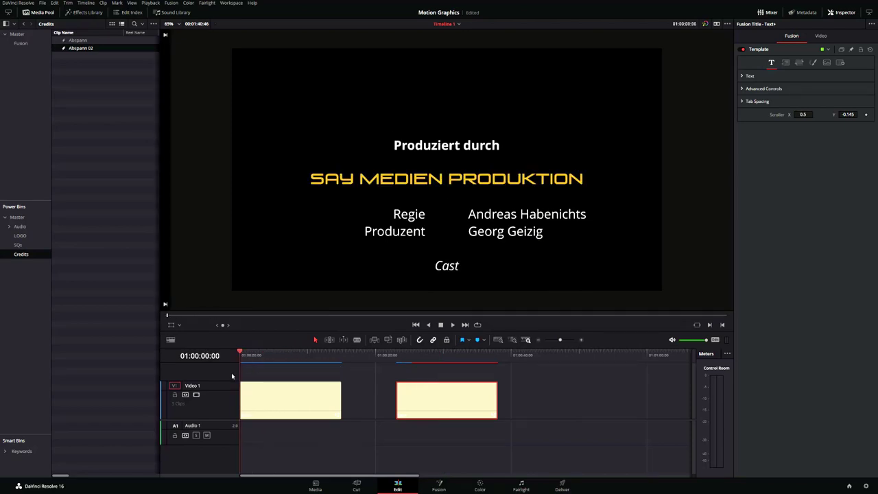
{"action": "left_click", "coordinate": [277, 402]}
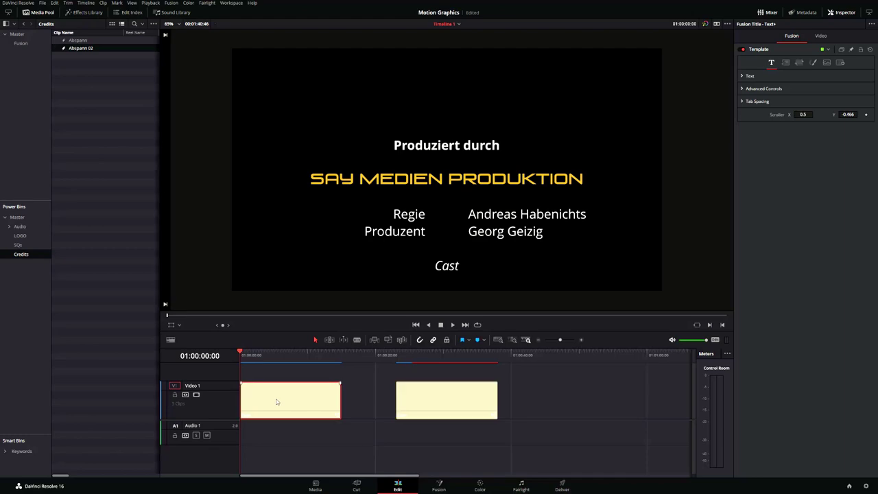
{"action": "left_click_drag", "start_coordinate": [849, 115], "coordinate": [804, 115]}
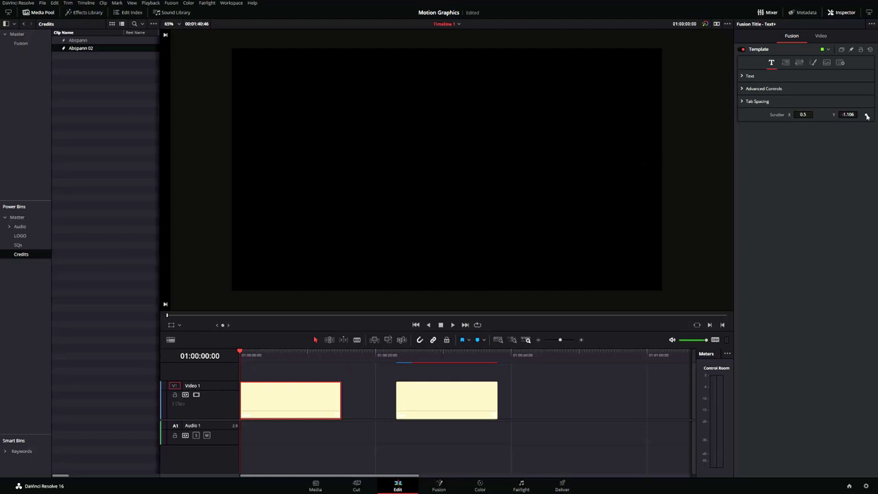
- Keyframe Scroller Y to 1.893 at 01:00:14:49, then play the credits roll from the start
{"action": "left_click", "coordinate": [331, 359]}
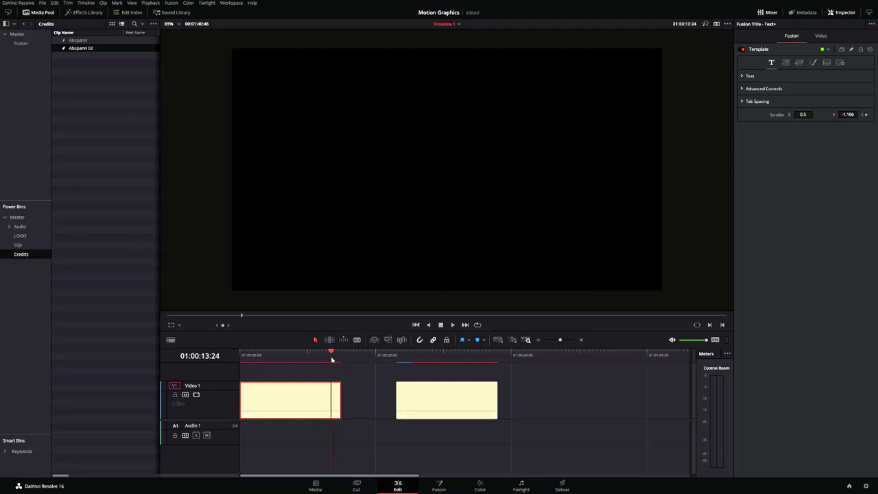
{"action": "left_click_drag", "start_coordinate": [332, 359], "coordinate": [340, 363]}
{"action": "key", "text": "Left"}
{"action": "mouse_move", "coordinate": [849, 115]}
{"action": "left_mouse_down"}
{"action": "mouse_move", "coordinate": [877, 115]}
{"action": "mouse_move", "coordinate": [851, 115]}
{"action": "mouse_move", "coordinate": [860, 115]}
{"action": "left_mouse_up"}
{"action": "key", "text": "Home"}
{"action": "key", "text": "space"}
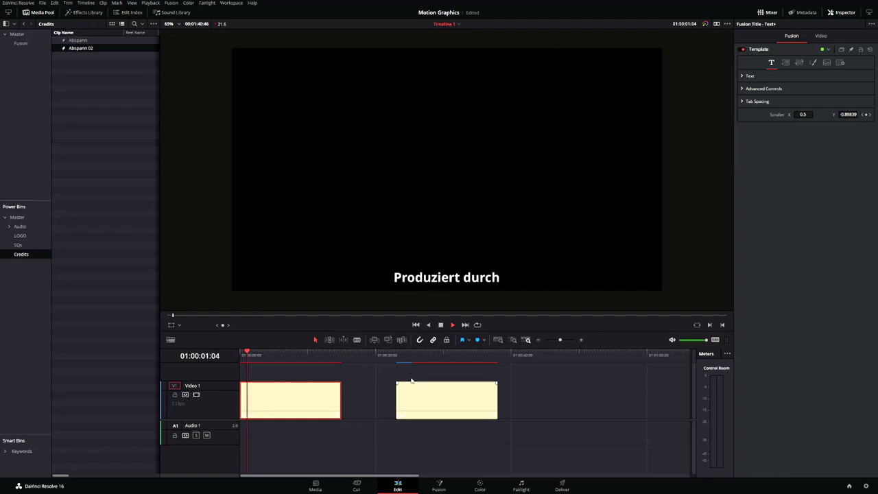
{"action": "left_click_drag", "start_coordinate": [256, 353], "coordinate": [296, 352]}
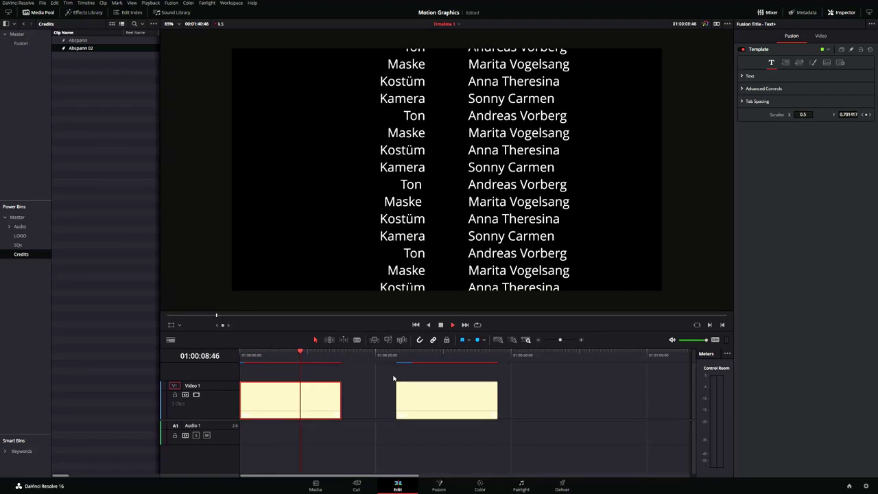